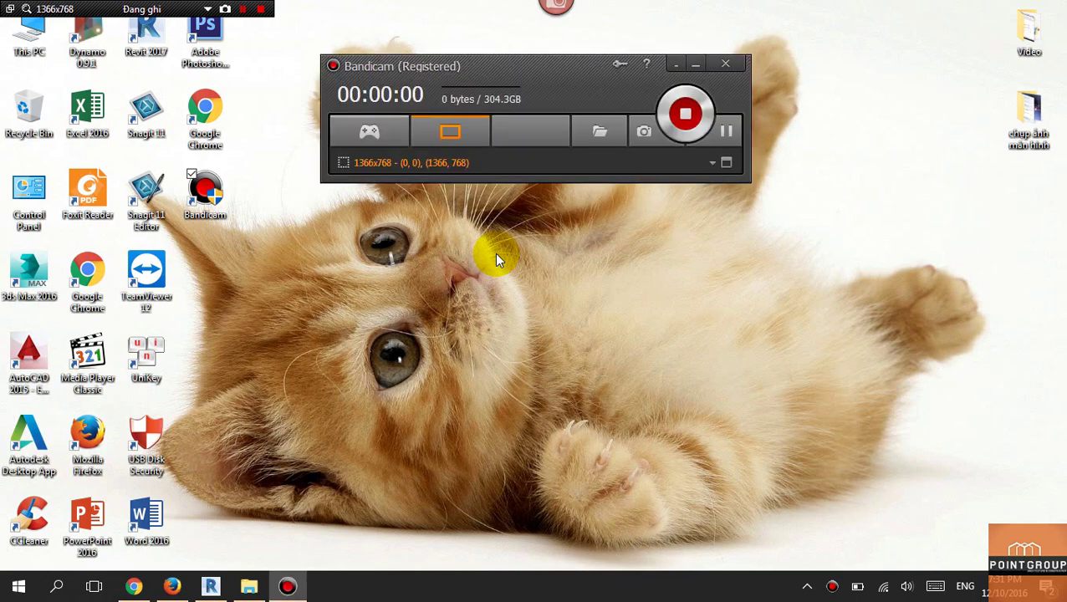
- Bring the Revit Project1 Level 1 floor plan forward, then switch to the screen-captures folder
{"action": "left_click", "coordinate": [211, 587]}
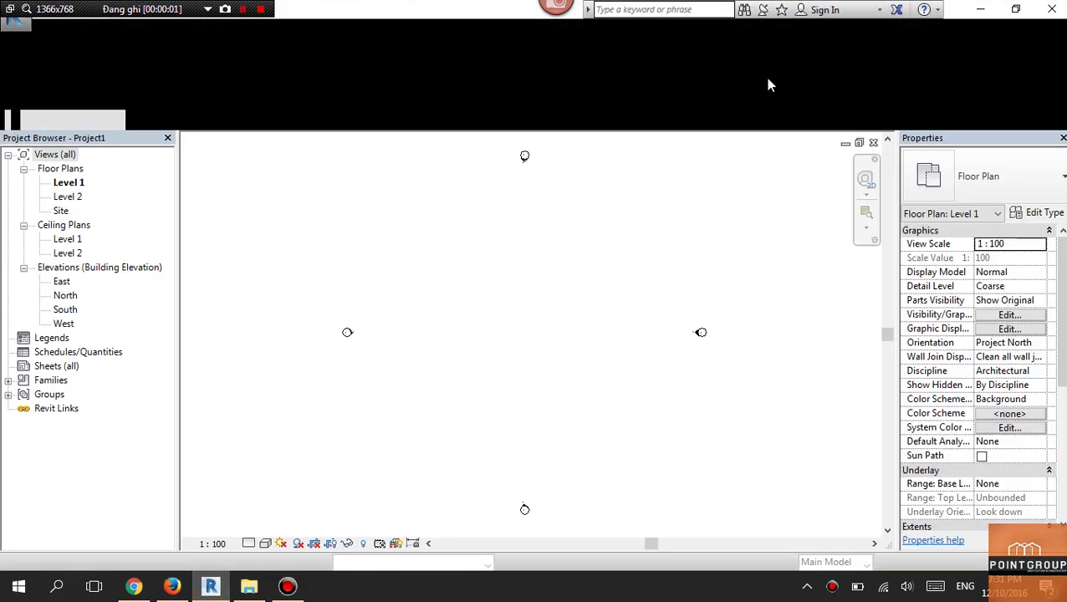
{"action": "left_click", "coordinate": [209, 10]}
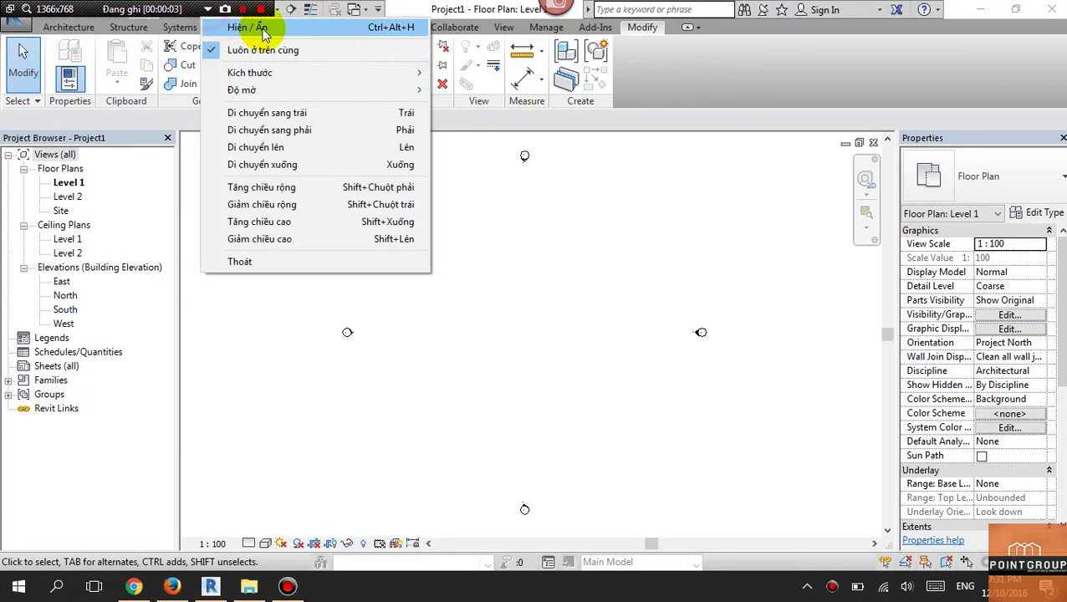
{"action": "left_click", "coordinate": [269, 26]}
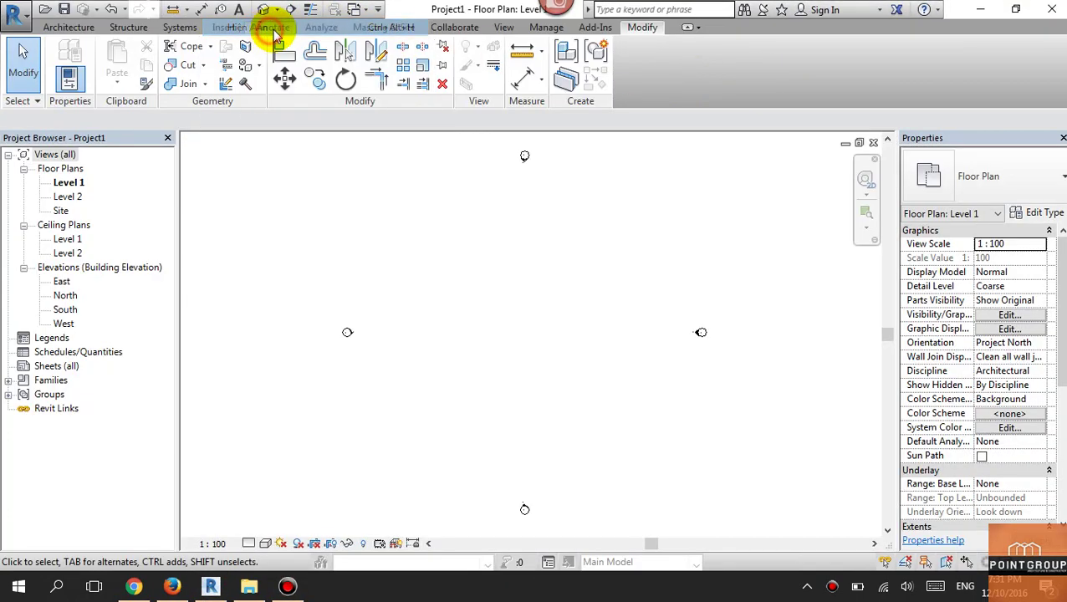
{"action": "left_click", "coordinate": [251, 587]}
- Open and zoom into the reference photo of the angled wall with its square column, then minimize it
{"action": "double_click", "coordinate": [536, 115]}
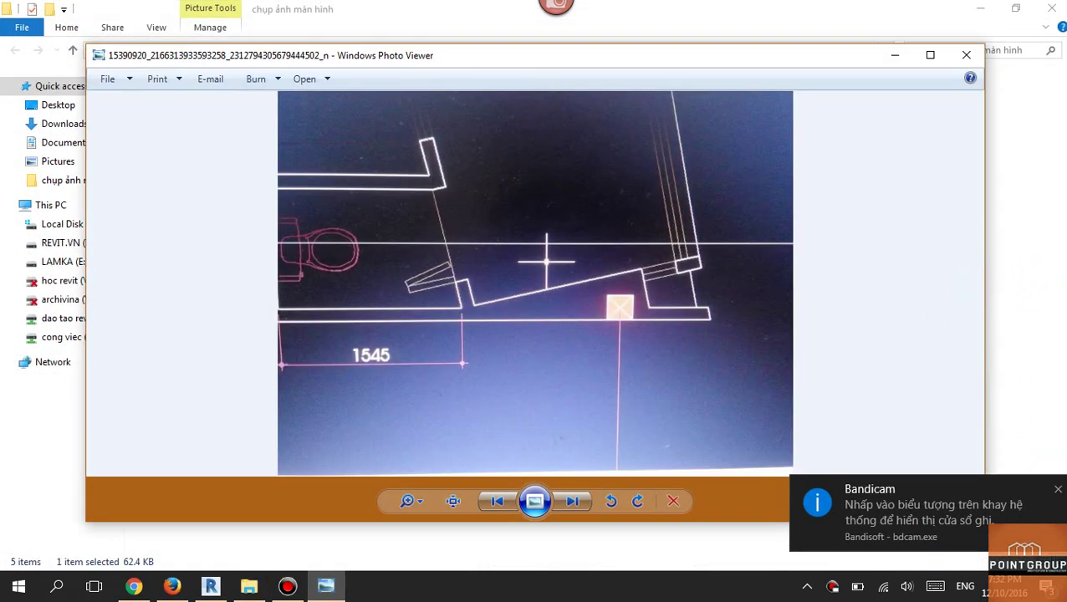
{"action": "left_click", "coordinate": [1058, 489]}
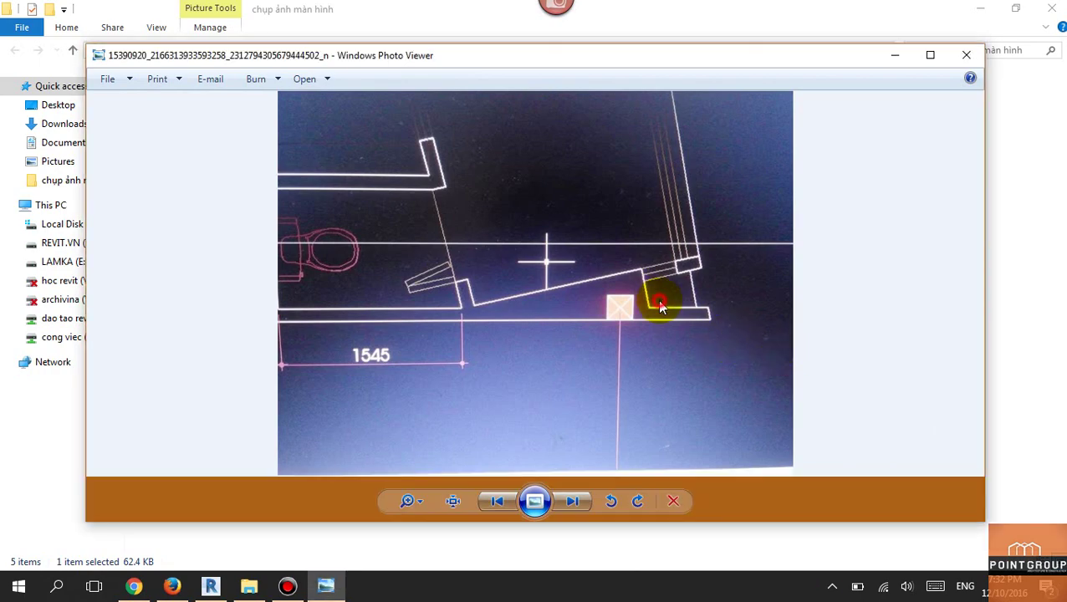
{"action": "scroll", "coordinate": [659, 306], "scroll_direction": "up", "scroll_amount": 4}
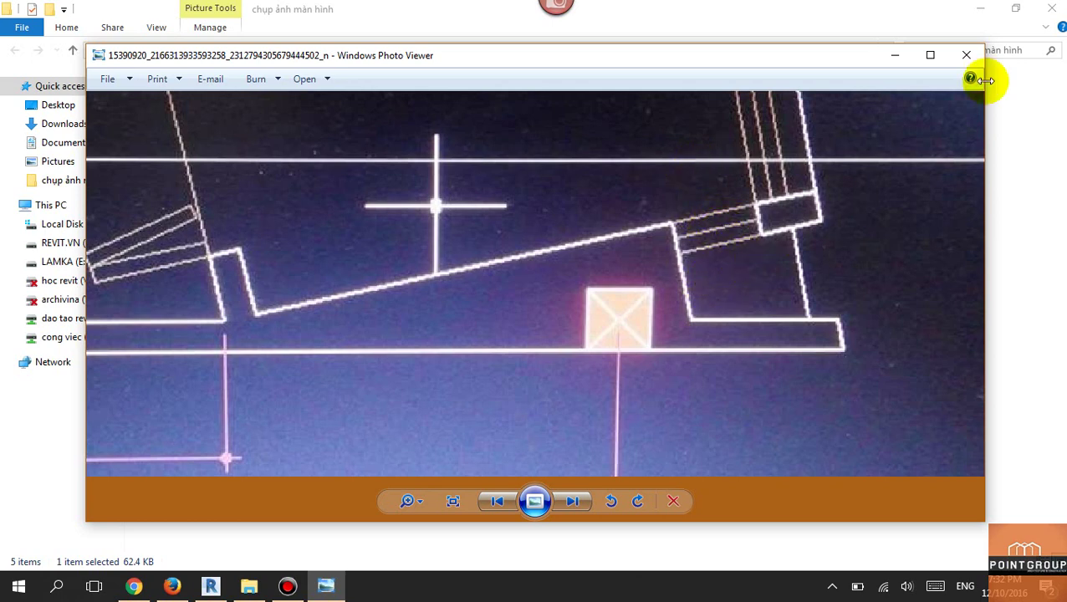
{"action": "left_click", "coordinate": [898, 59]}
- Draw a 9000 mm horizontal Generic - 200mm wall on Level 1
{"action": "left_click", "coordinate": [983, 9]}
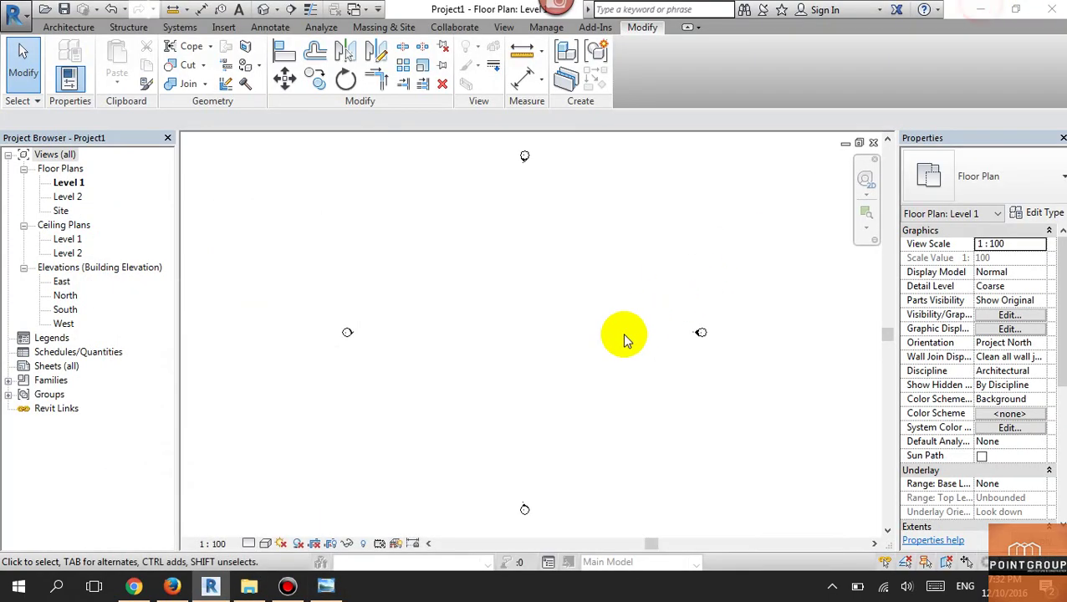
{"action": "scroll", "coordinate": [615, 338], "scroll_direction": "up", "scroll_amount": 2}
{"action": "middle_click_drag", "start_coordinate": [623, 345], "coordinate": [619, 345]}
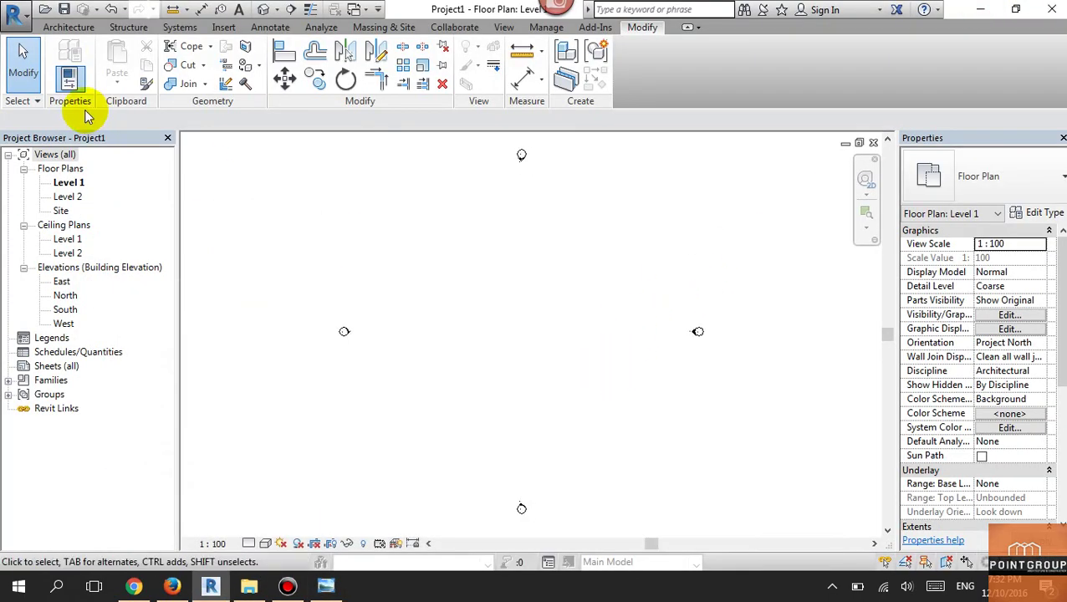
{"action": "left_click", "coordinate": [67, 27]}
{"action": "left_click", "coordinate": [64, 51]}
{"action": "scroll", "coordinate": [500, 284], "scroll_direction": "up", "scroll_amount": 2}
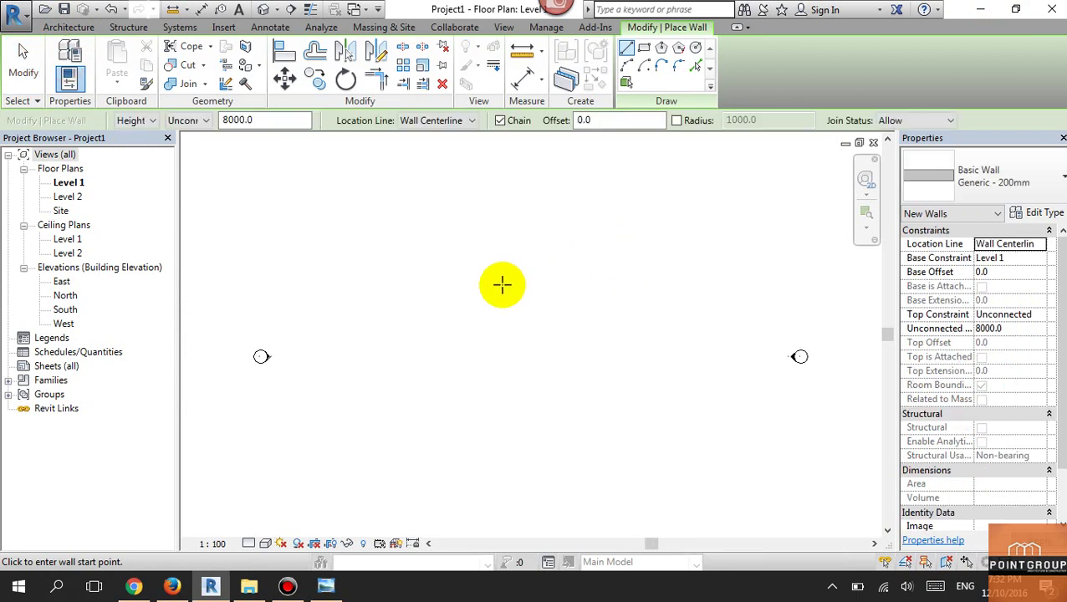
{"action": "left_click", "coordinate": [486, 334]}
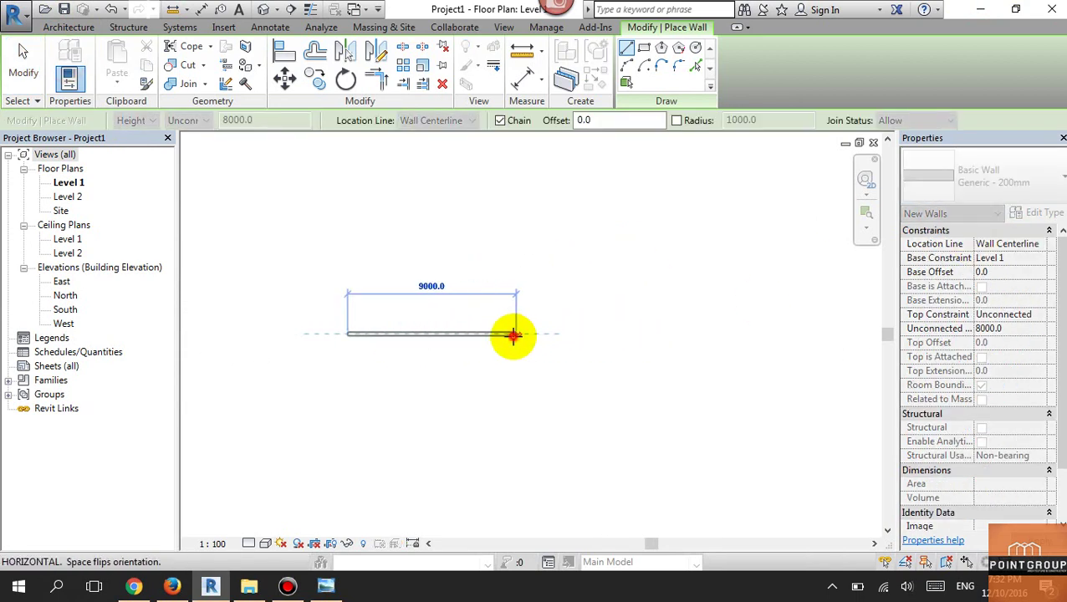
{"action": "left_click", "coordinate": [514, 334]}
{"action": "scroll", "coordinate": [400, 321], "scroll_direction": "up", "scroll_amount": 3}
{"action": "scroll", "coordinate": [476, 317], "scroll_direction": "up", "scroll_amount": 2}
{"action": "key", "text": "Escape"}
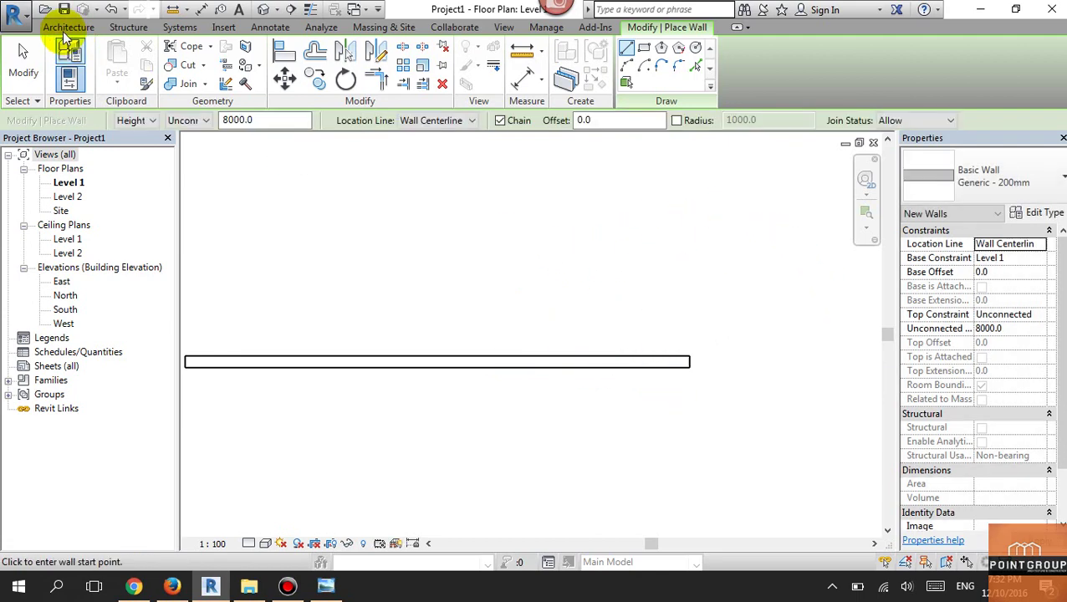
- Draw a sloped Generic - 300mm wall and short return wall off the horizontal wall
{"action": "left_click", "coordinate": [67, 28]}
{"action": "left_click", "coordinate": [980, 190]}
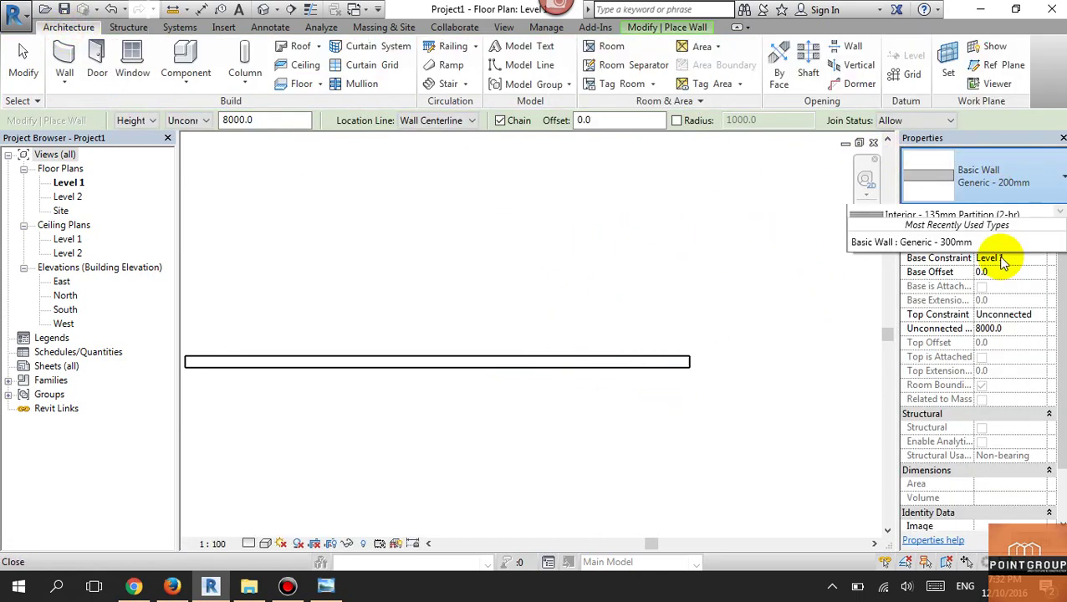
{"action": "left_click", "coordinate": [946, 390]}
{"action": "left_click", "coordinate": [328, 361]}
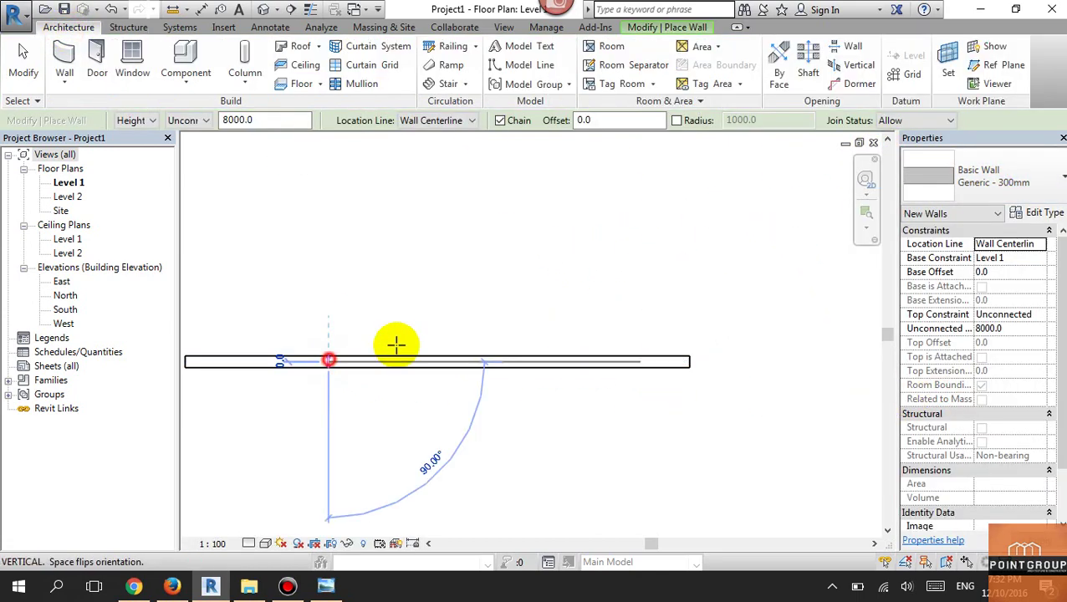
{"action": "left_click", "coordinate": [477, 322]}
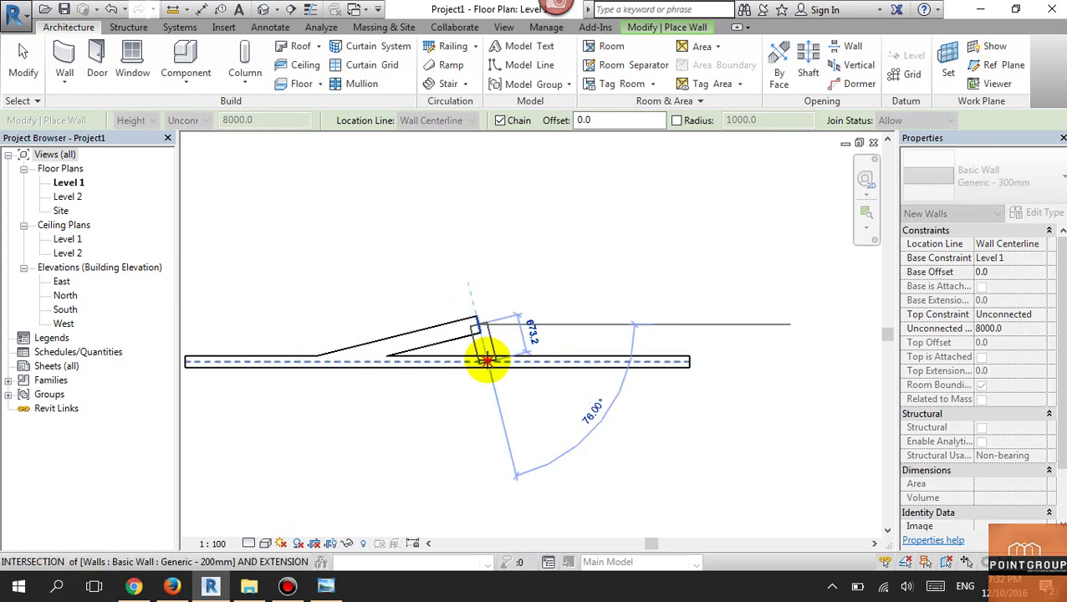
{"action": "left_click", "coordinate": [486, 361]}
{"action": "key", "text": "Escape"}
{"action": "key", "text": "Escape"}
{"action": "scroll", "coordinate": [568, 306], "scroll_direction": "up", "scroll_amount": 2}
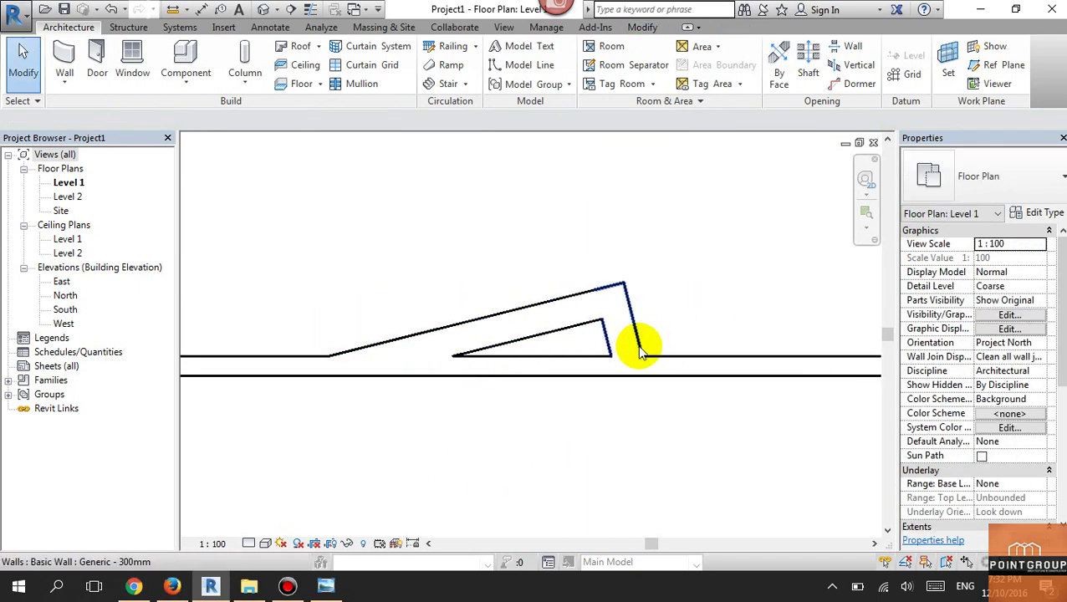
- Drag the return wall's end to a new spot, unjoin the walls, and undo the stray piece
{"action": "left_click", "coordinate": [595, 334]}
{"action": "mouse_move", "coordinate": [553, 341]}
{"action": "left_mouse_down"}
{"action": "mouse_move", "coordinate": [414, 367]}
{"action": "mouse_move", "coordinate": [397, 353]}
{"action": "mouse_move", "coordinate": [387, 359]}
{"action": "left_mouse_up"}
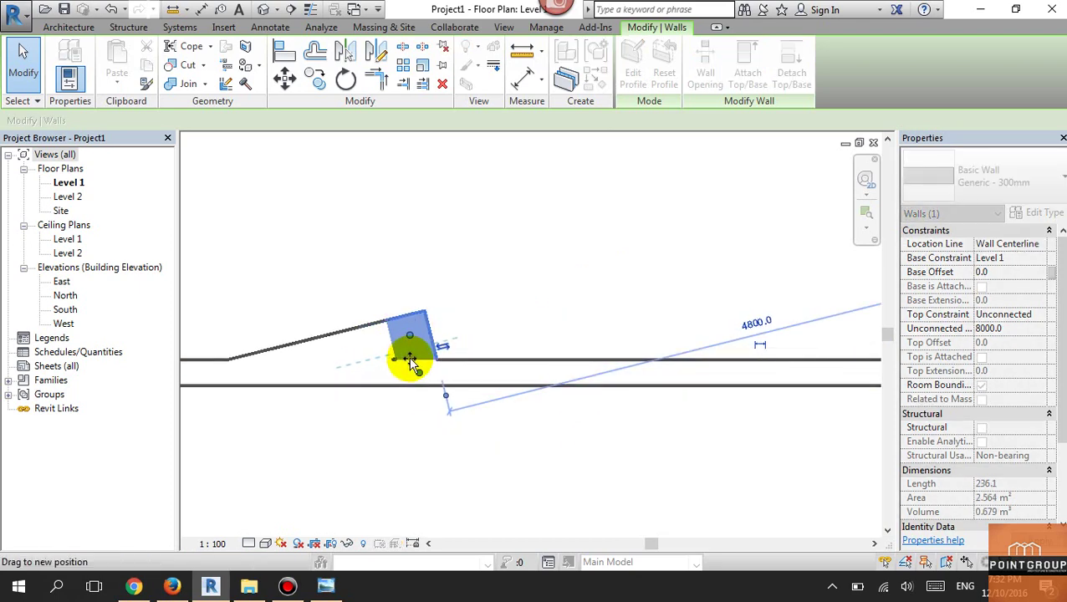
{"action": "mouse_move", "coordinate": [384, 358]}
{"action": "left_mouse_down"}
{"action": "mouse_move", "coordinate": [408, 352]}
{"action": "mouse_move", "coordinate": [401, 326]}
{"action": "mouse_move", "coordinate": [429, 328]}
{"action": "left_mouse_up"}
{"action": "left_click", "coordinate": [648, 468]}
{"action": "left_click", "coordinate": [627, 465]}
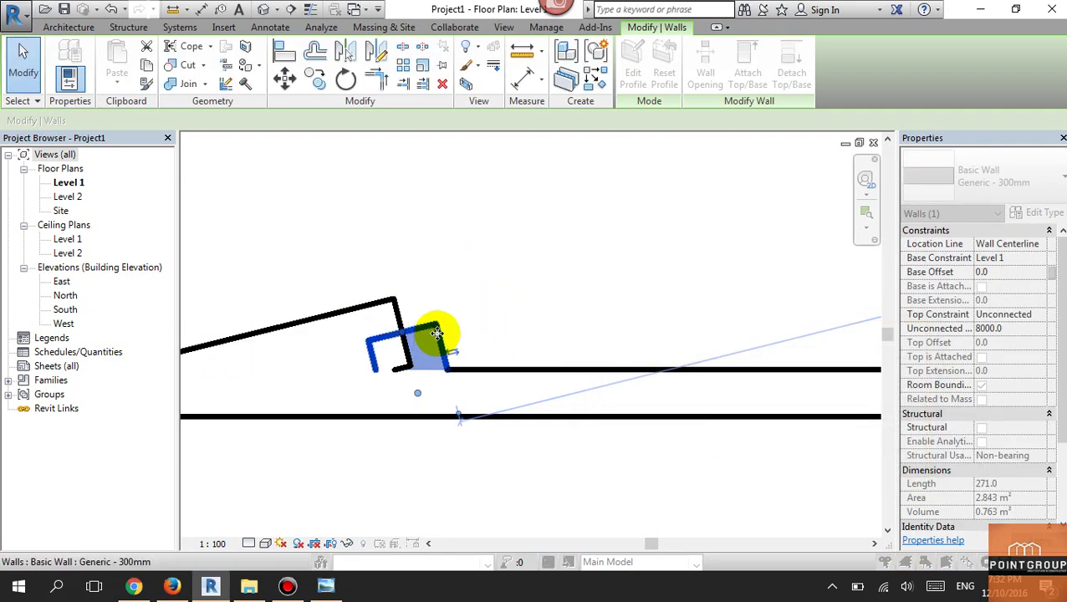
{"action": "key", "text": "Escape"}
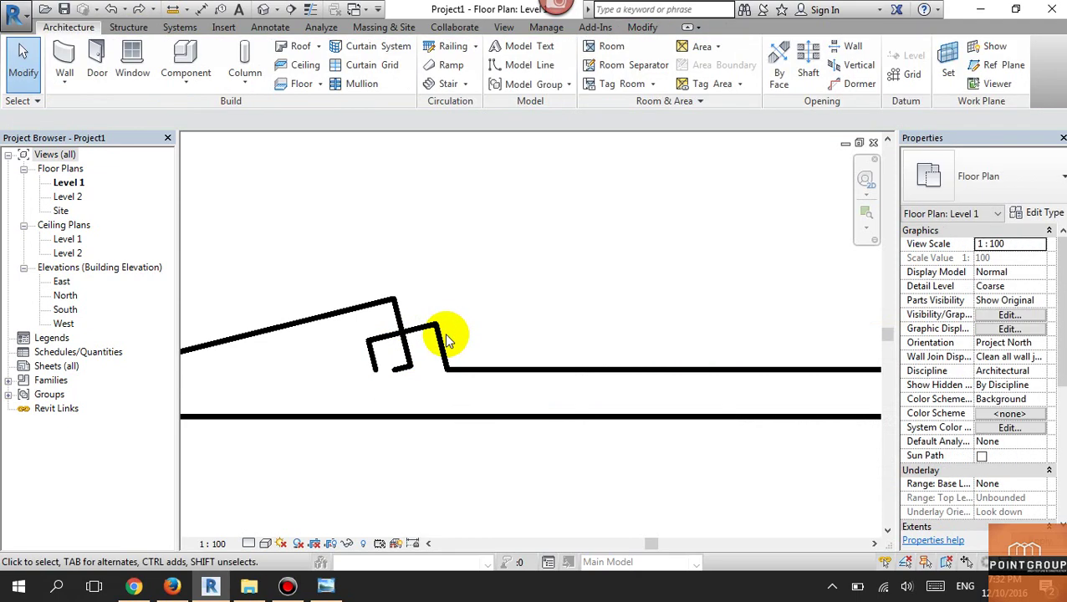
{"action": "key", "text": "ctrl+z"}
- Move the short slanted wall to close the corner and flip the horizontal wall's orientation
{"action": "scroll", "coordinate": [410, 351], "scroll_direction": "up", "scroll_amount": 3}
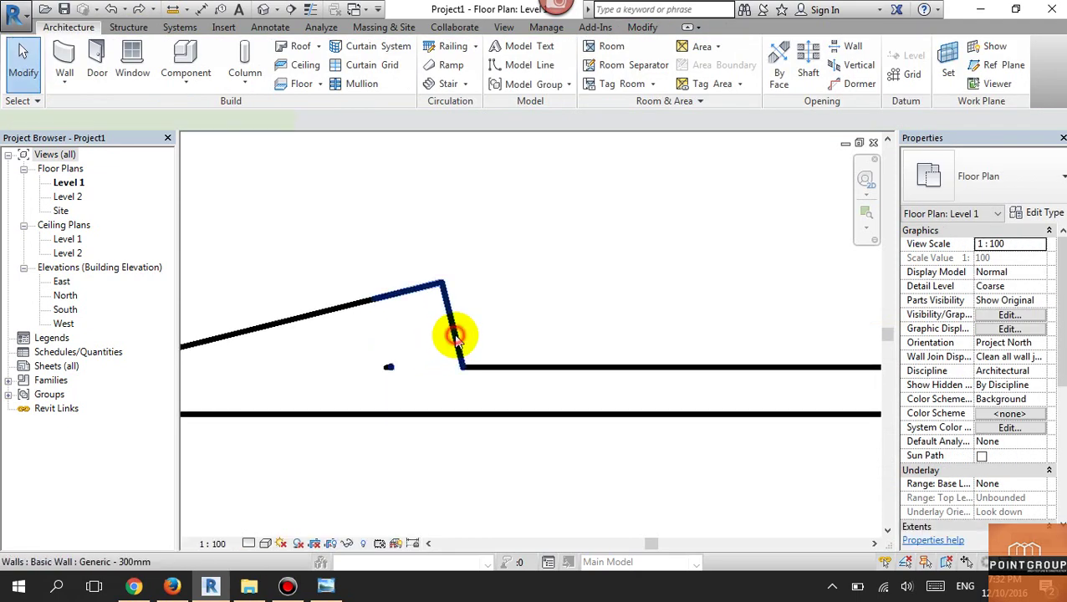
{"action": "left_click_drag", "start_coordinate": [455, 337], "coordinate": [474, 343]}
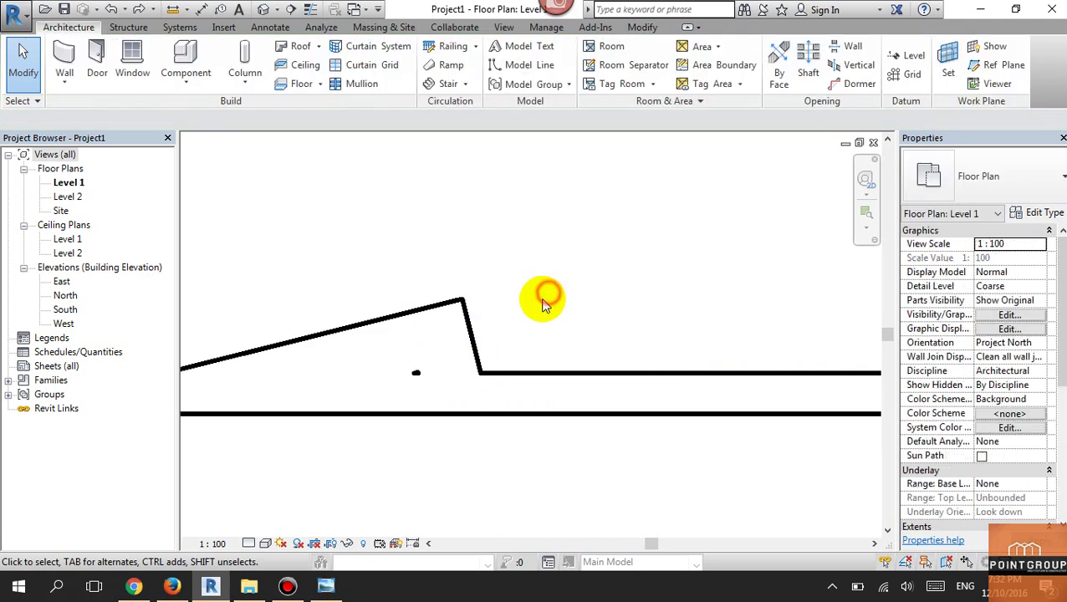
{"action": "scroll", "coordinate": [519, 360], "scroll_direction": "down", "scroll_amount": 2}
{"action": "left_click", "coordinate": [535, 356]}
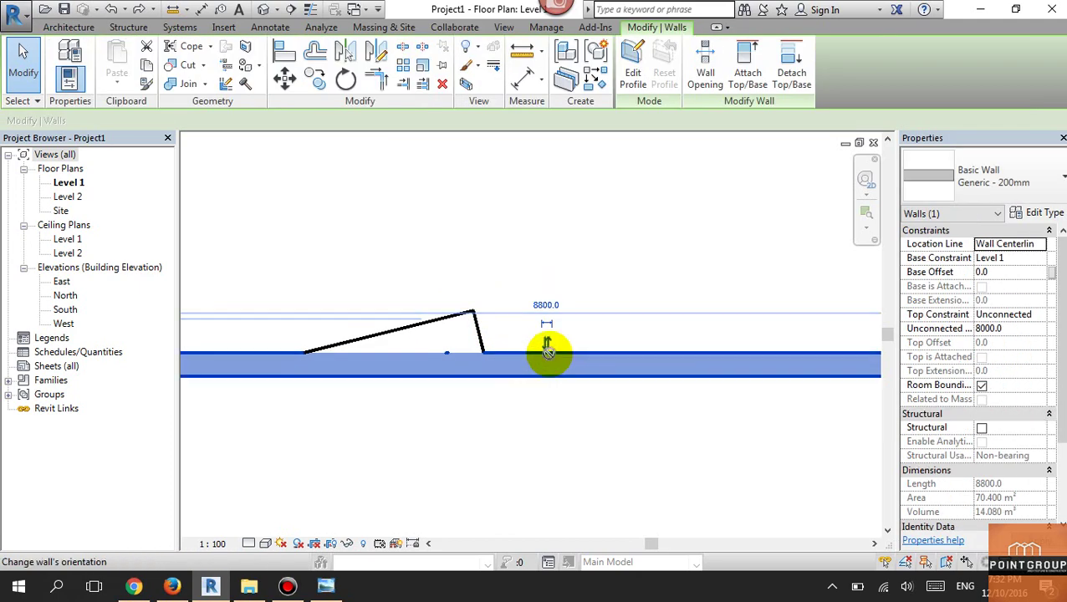
{"action": "left_click", "coordinate": [547, 349]}
{"action": "left_click", "coordinate": [631, 459]}
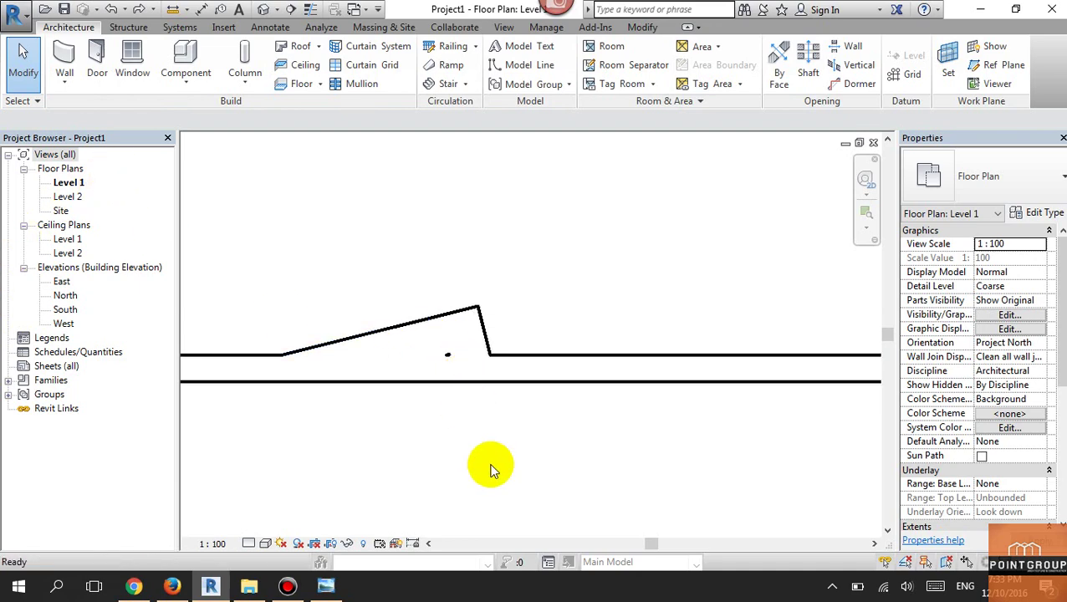
{"action": "middle_click_drag", "start_coordinate": [488, 465], "coordinate": [501, 433]}
- Apply the thicker wall type to the horizontal wall with Match Type (MA)
{"action": "key", "text": "m"}
{"action": "key", "text": "a"}
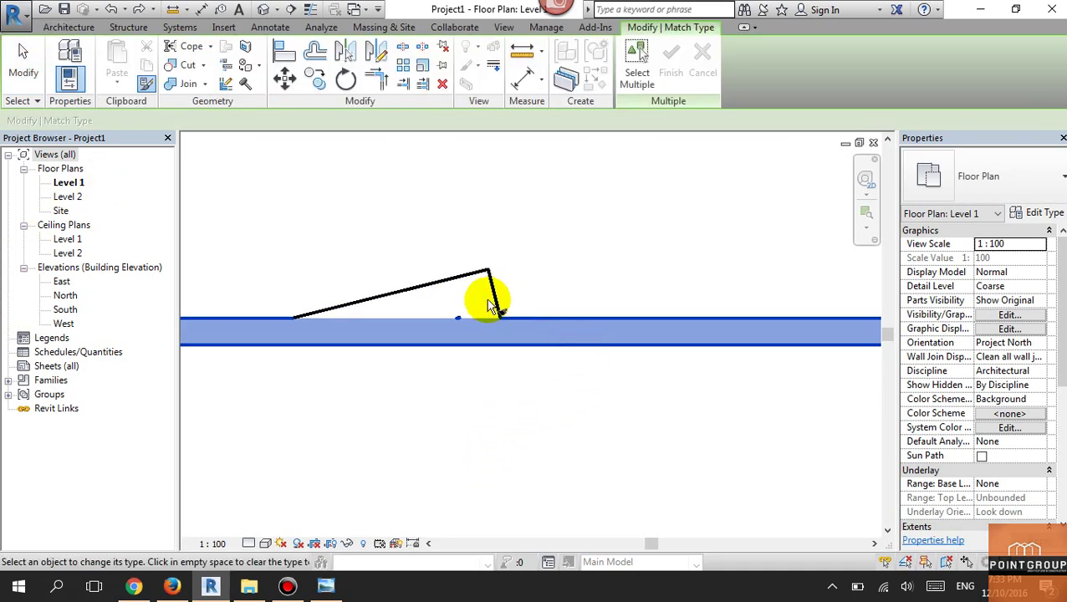
{"action": "left_click", "coordinate": [452, 319]}
{"action": "key", "text": "Escape"}
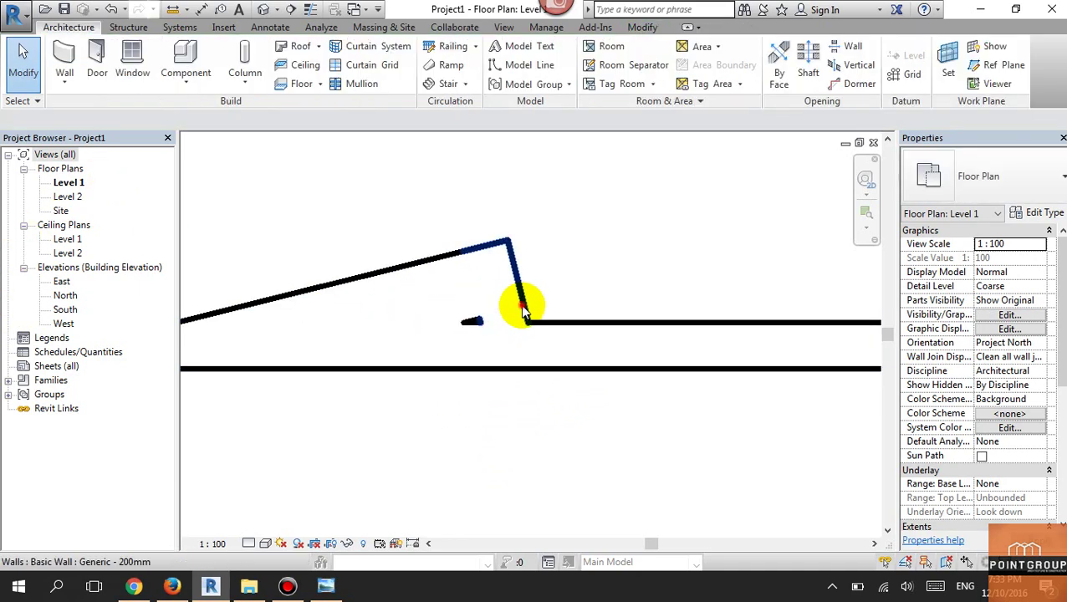
- Shift the long slanted wall slightly and unjoin it so the move holds
{"action": "left_click", "coordinate": [507, 309]}
{"action": "left_click", "coordinate": [417, 268]}
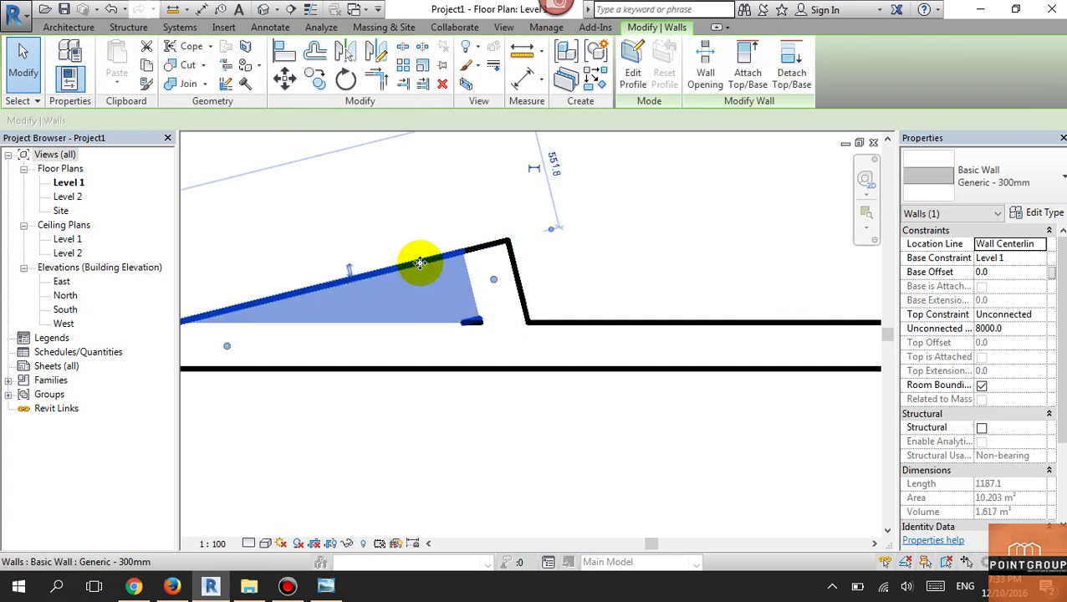
{"action": "left_click_drag", "start_coordinate": [424, 276], "coordinate": [424, 281]}
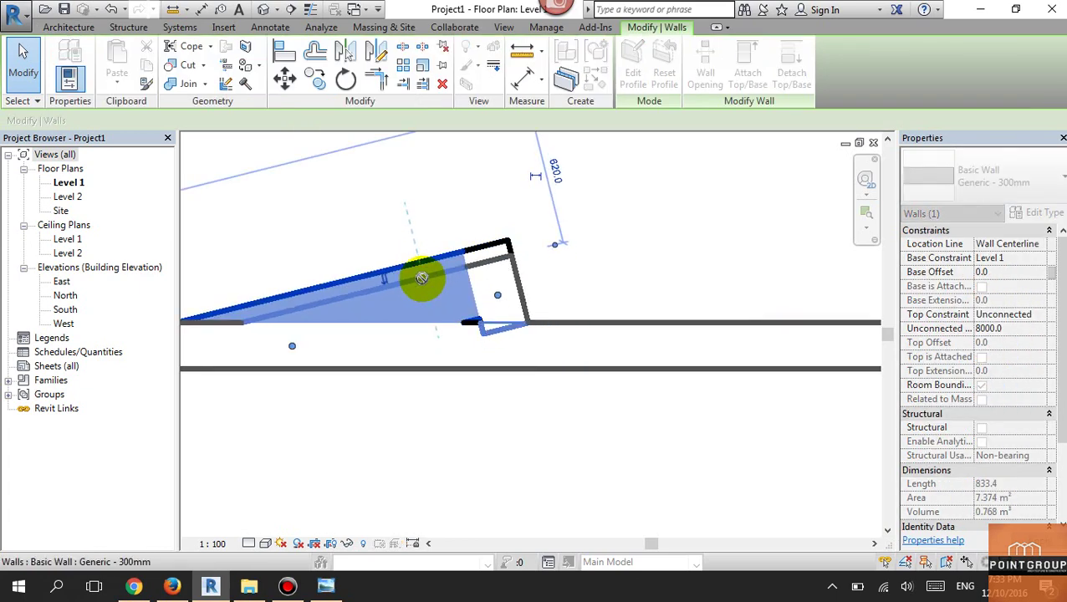
{"action": "left_click", "coordinate": [652, 464]}
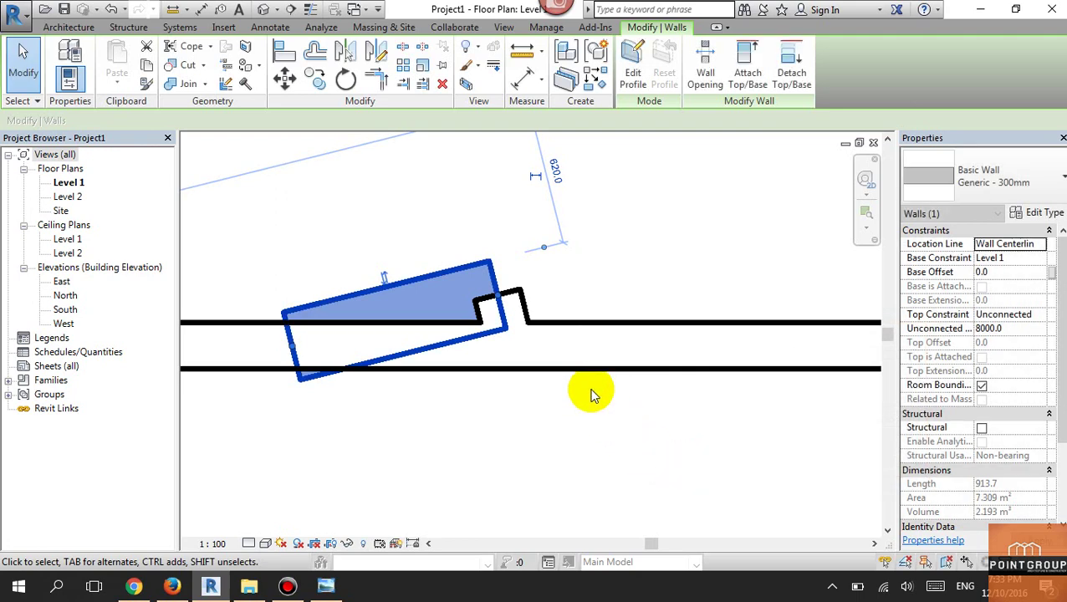
{"action": "key", "text": "Escape"}
- Move the short angled wall back to the corner and try dragging its end
{"action": "left_click", "coordinate": [524, 306]}
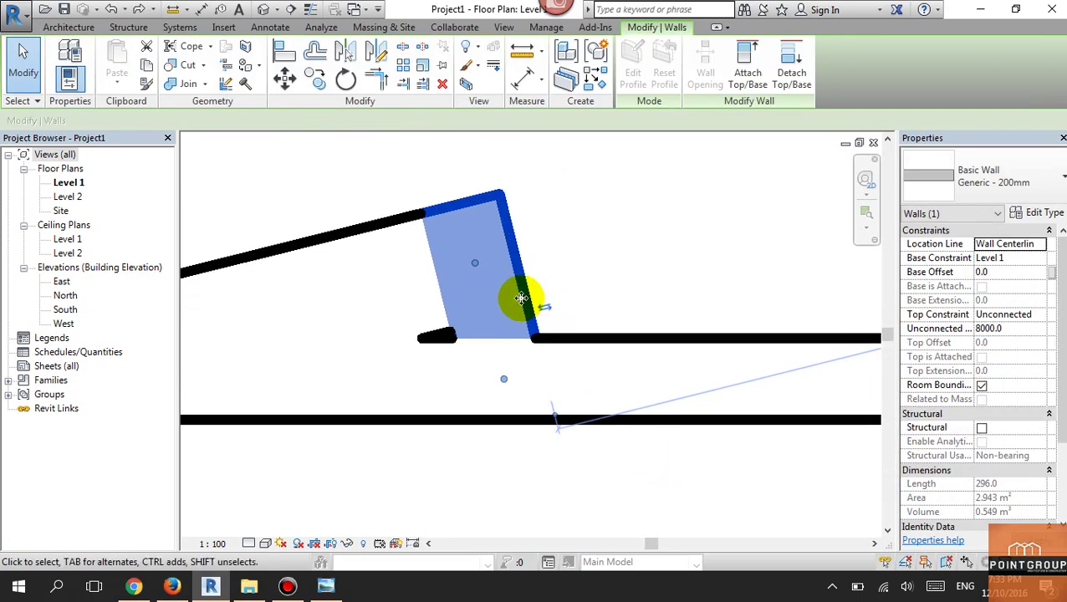
{"action": "left_click_drag", "start_coordinate": [509, 291], "coordinate": [583, 304]}
{"action": "left_click", "coordinate": [410, 327]}
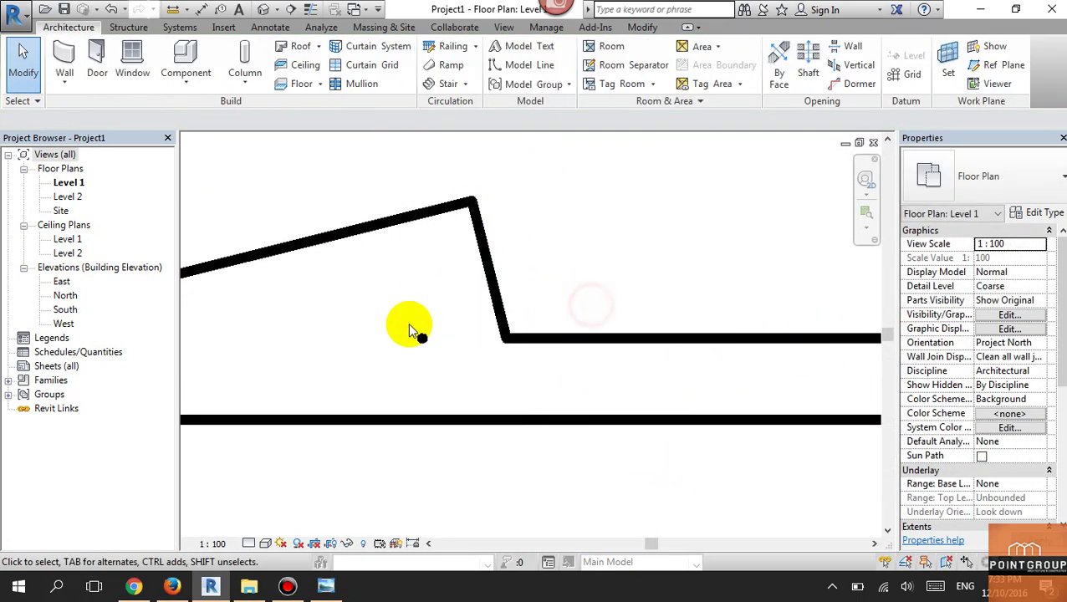
{"action": "scroll", "coordinate": [436, 352], "scroll_direction": "up", "scroll_amount": 2}
{"action": "left_click", "coordinate": [427, 349]}
{"action": "scroll", "coordinate": [431, 343], "scroll_direction": "down", "scroll_amount": 1}
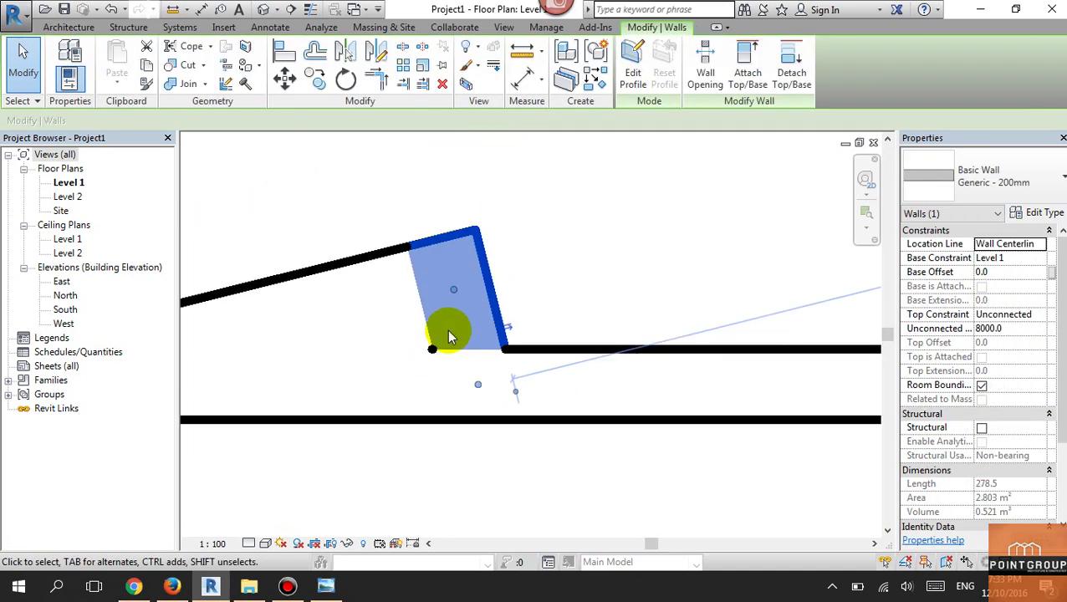
{"action": "scroll", "coordinate": [452, 328], "scroll_direction": "down", "scroll_amount": 1}
{"action": "left_click_drag", "start_coordinate": [453, 310], "coordinate": [458, 321]}
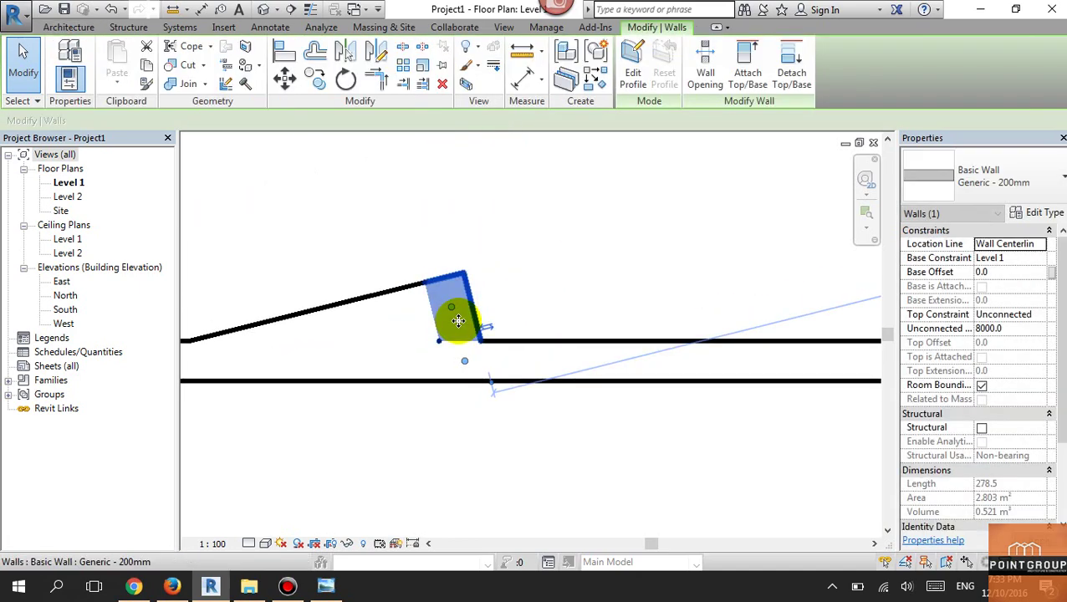
- Set Disallow Join on the short wall's end and drag that end to a new spot
{"action": "right_click", "coordinate": [450, 304]}
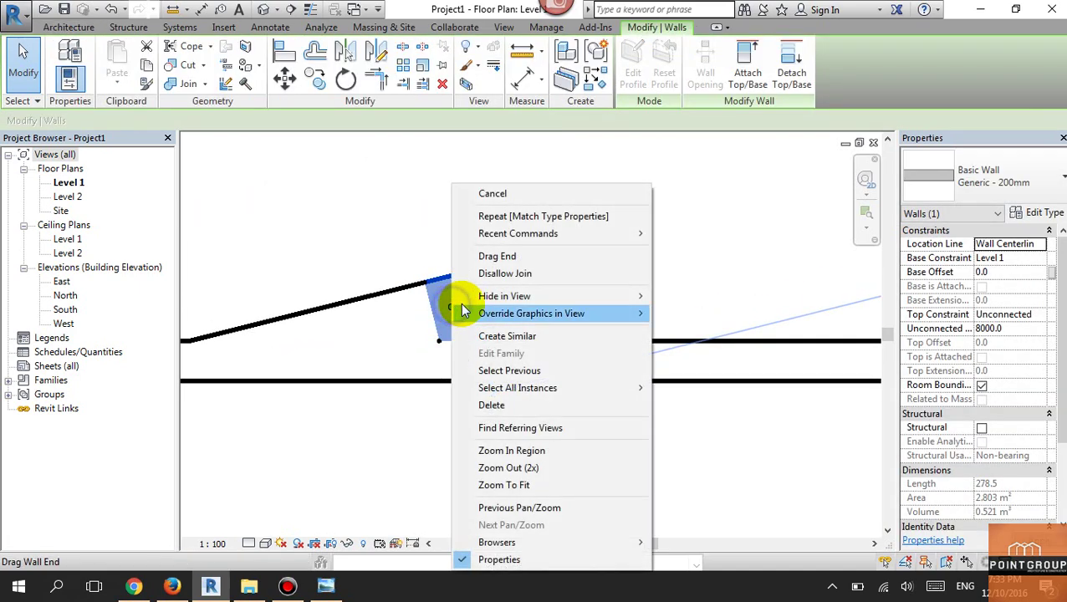
{"action": "left_click", "coordinate": [510, 275]}
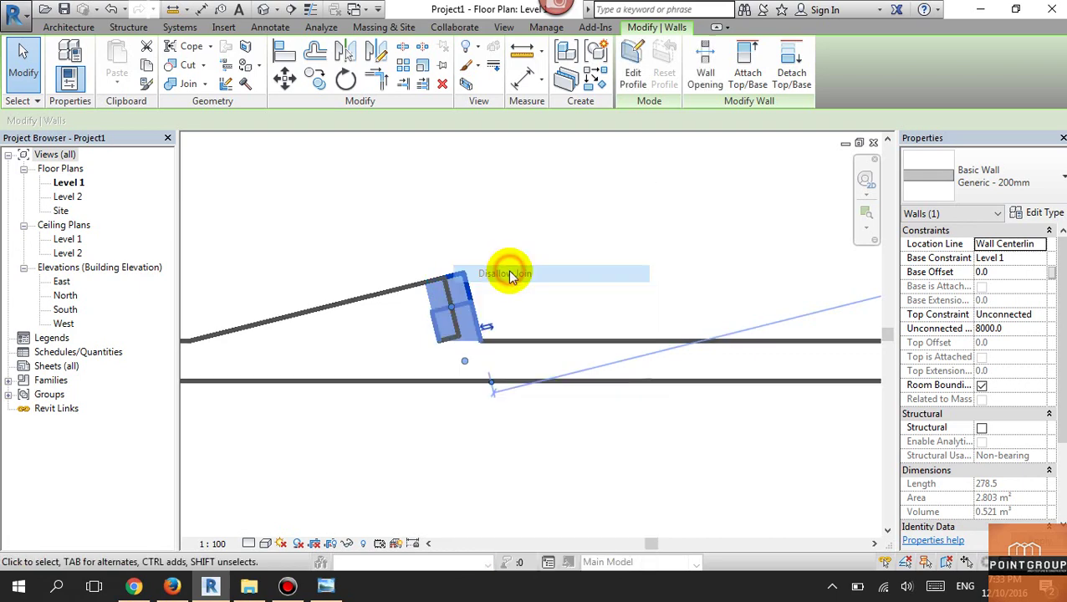
{"action": "right_click", "coordinate": [452, 310]}
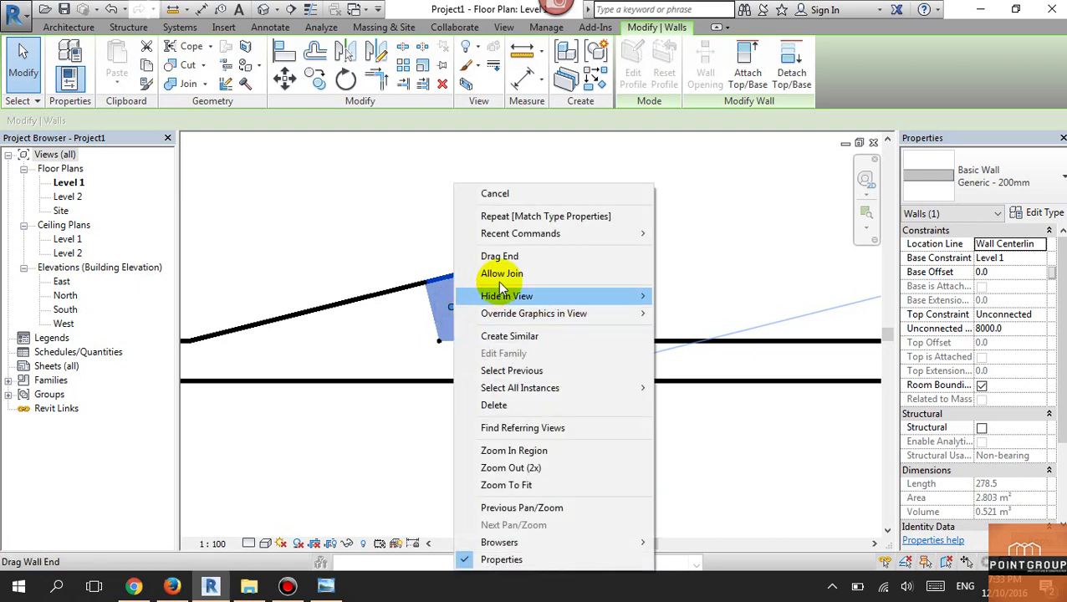
{"action": "left_click", "coordinate": [489, 253]}
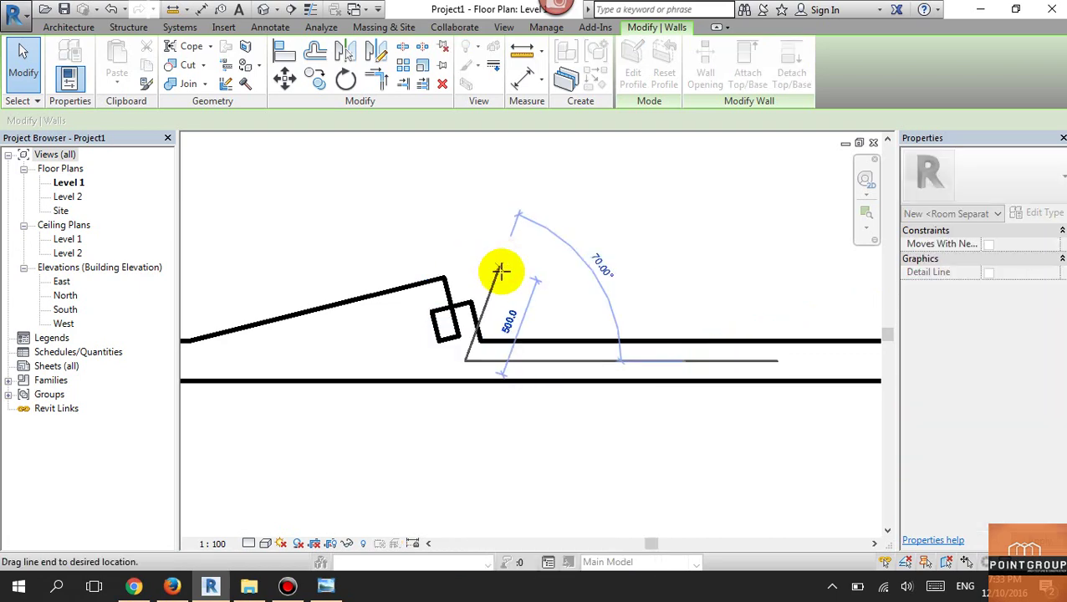
{"action": "left_click", "coordinate": [455, 336]}
{"action": "key", "text": "Escape"}
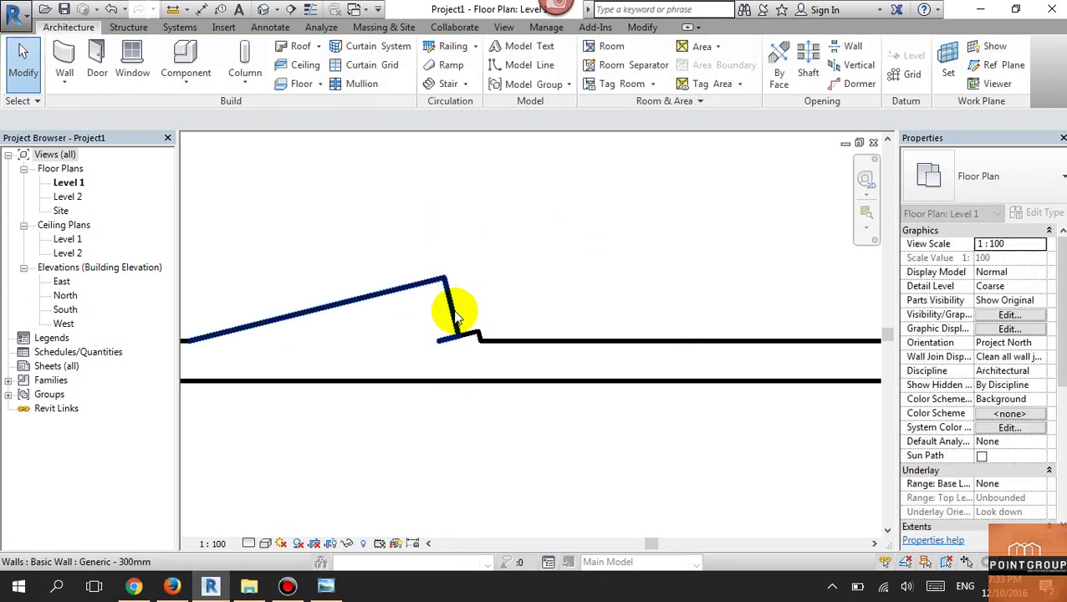
- Extend the sloped wall's end down to the lower horizontal wall and reposition the short wall
{"action": "left_click", "coordinate": [462, 302]}
{"action": "scroll", "coordinate": [465, 297], "scroll_direction": "up", "scroll_amount": 2}
{"action": "mouse_move", "coordinate": [465, 298]}
{"action": "left_mouse_down"}
{"action": "mouse_move", "coordinate": [476, 292]}
{"action": "mouse_move", "coordinate": [483, 352]}
{"action": "mouse_move", "coordinate": [453, 334]}
{"action": "mouse_move", "coordinate": [465, 359]}
{"action": "left_mouse_up"}
{"action": "key", "text": "Escape"}
{"action": "left_click", "coordinate": [494, 358]}
{"action": "key", "text": "Escape"}
{"action": "left_click", "coordinate": [453, 334]}
{"action": "key", "text": "Escape"}
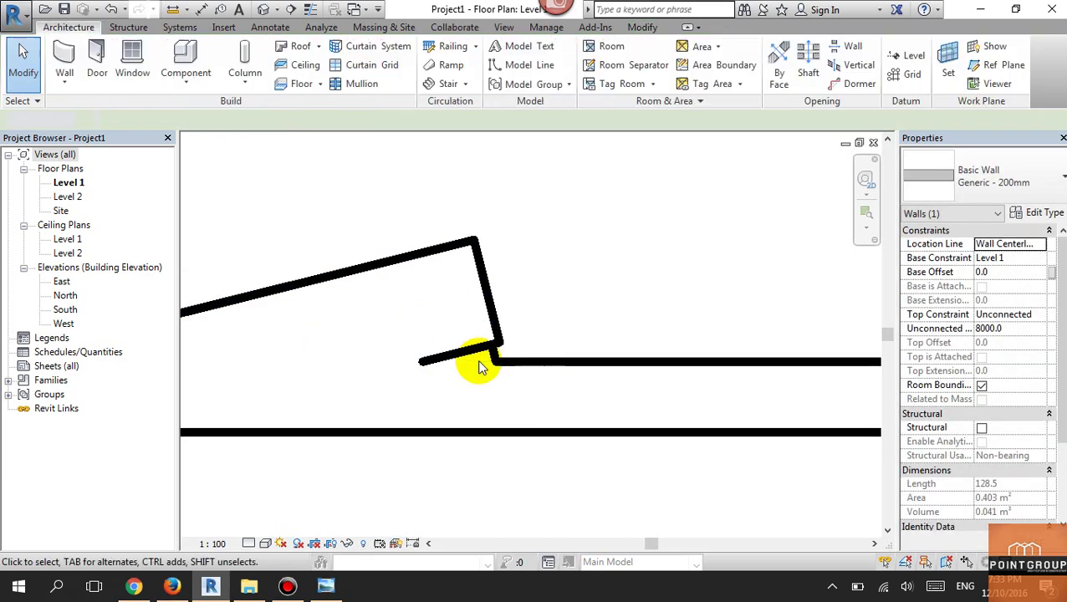
- Try sliding the short wall's end up the sloped wall, then select the connected corner walls
{"action": "scroll", "coordinate": [497, 357], "scroll_direction": "up", "scroll_amount": 1}
{"action": "left_click", "coordinate": [497, 357]}
{"action": "key", "text": "Escape"}
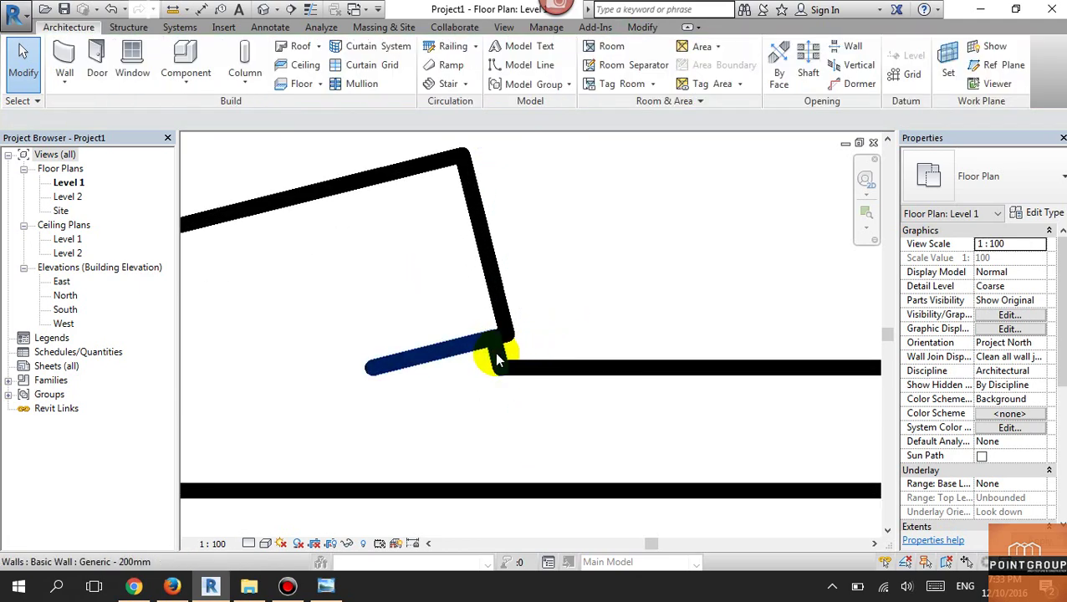
{"action": "left_click", "coordinate": [497, 357]}
{"action": "scroll", "coordinate": [505, 345], "scroll_direction": "up", "scroll_amount": 1}
{"action": "left_click_drag", "start_coordinate": [507, 337], "coordinate": [465, 236]}
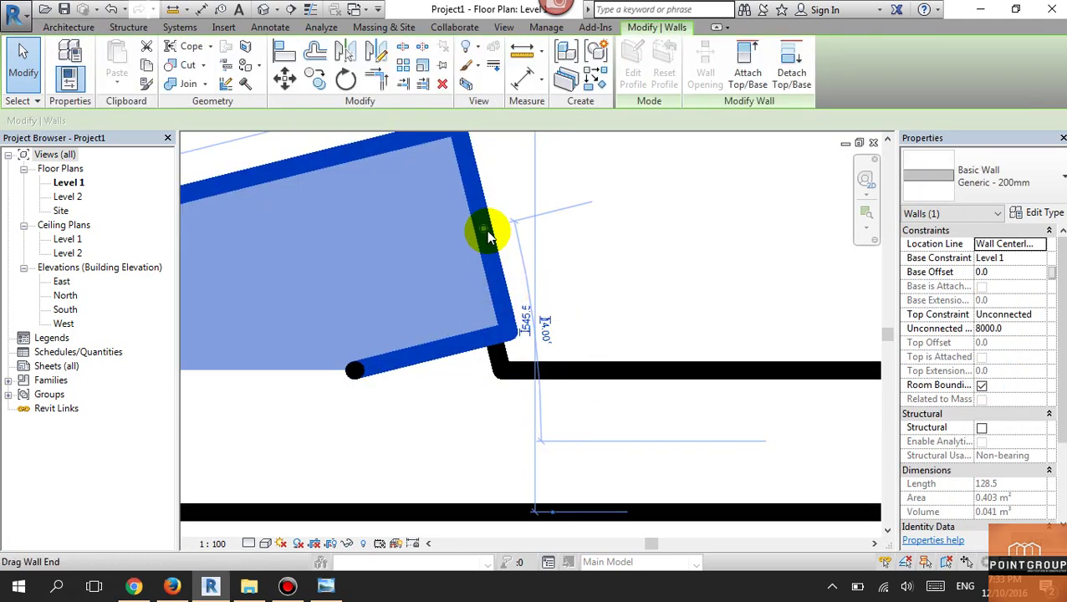
{"action": "scroll", "coordinate": [465, 237], "scroll_direction": "up", "scroll_amount": 1}
{"action": "key", "text": "Escape"}
{"action": "scroll", "coordinate": [538, 254], "scroll_direction": "down", "scroll_amount": 1}
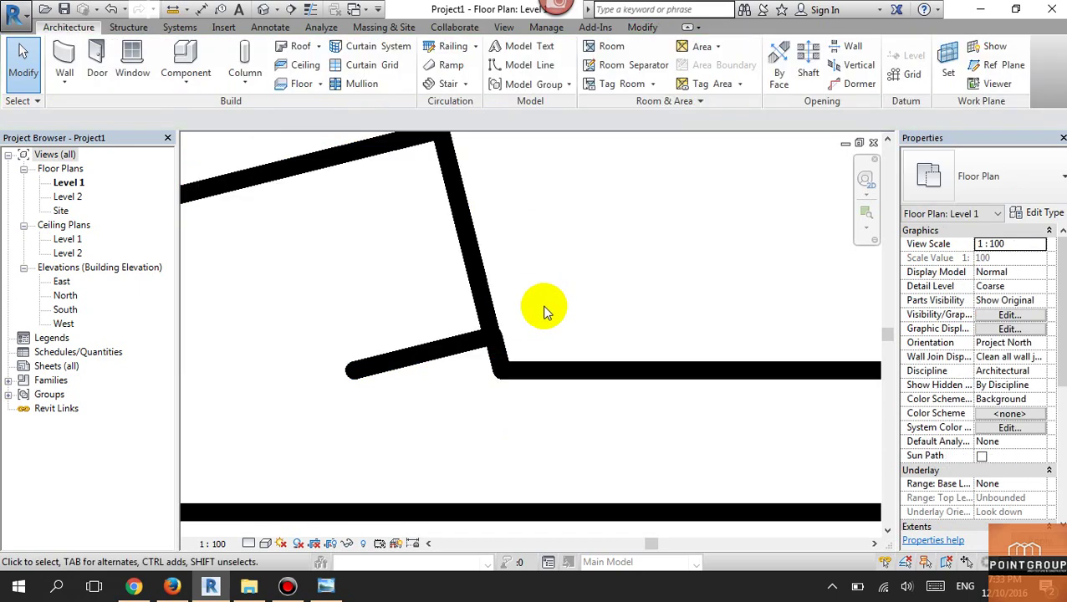
{"action": "scroll", "coordinate": [540, 318], "scroll_direction": "down", "scroll_amount": 1}
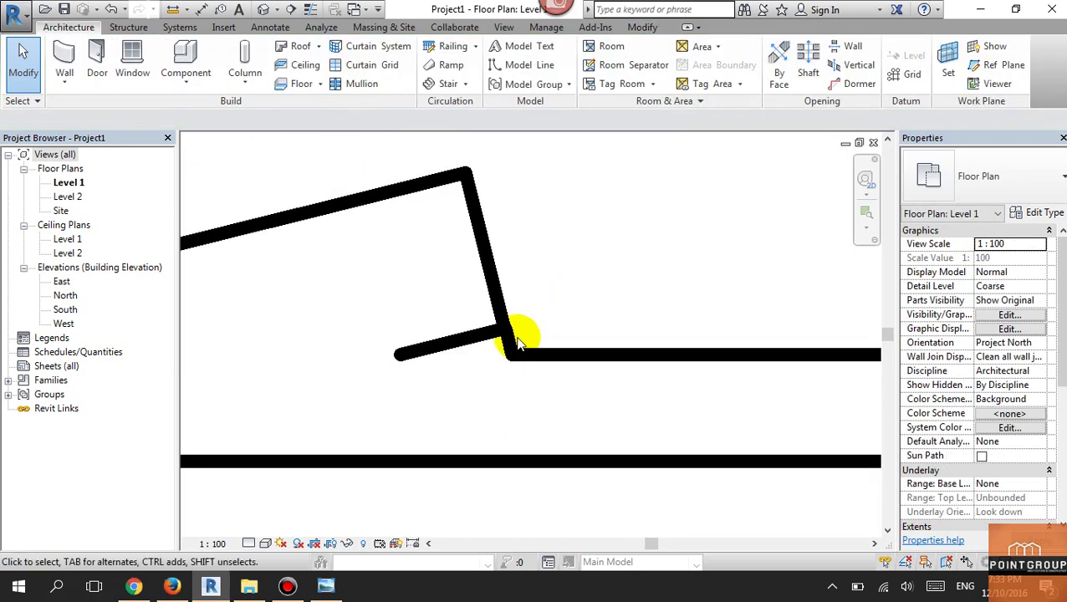
{"action": "left_click", "coordinate": [516, 343]}
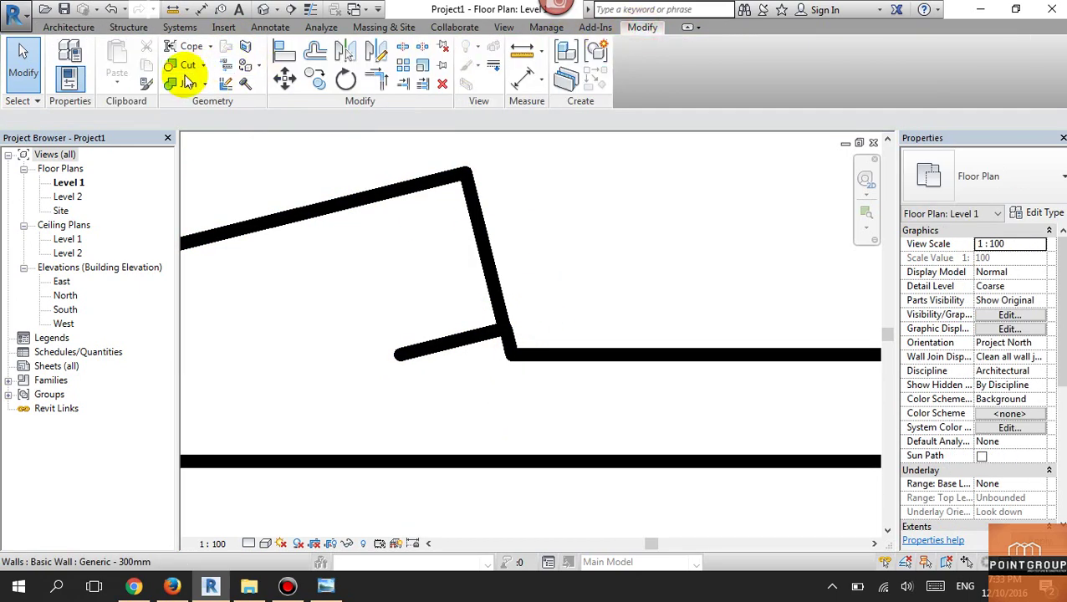
- Join the short and sloped walls' geometry and reshape the sloped wall's end
{"action": "left_click", "coordinate": [508, 345]}
{"action": "left_click", "coordinate": [506, 310]}
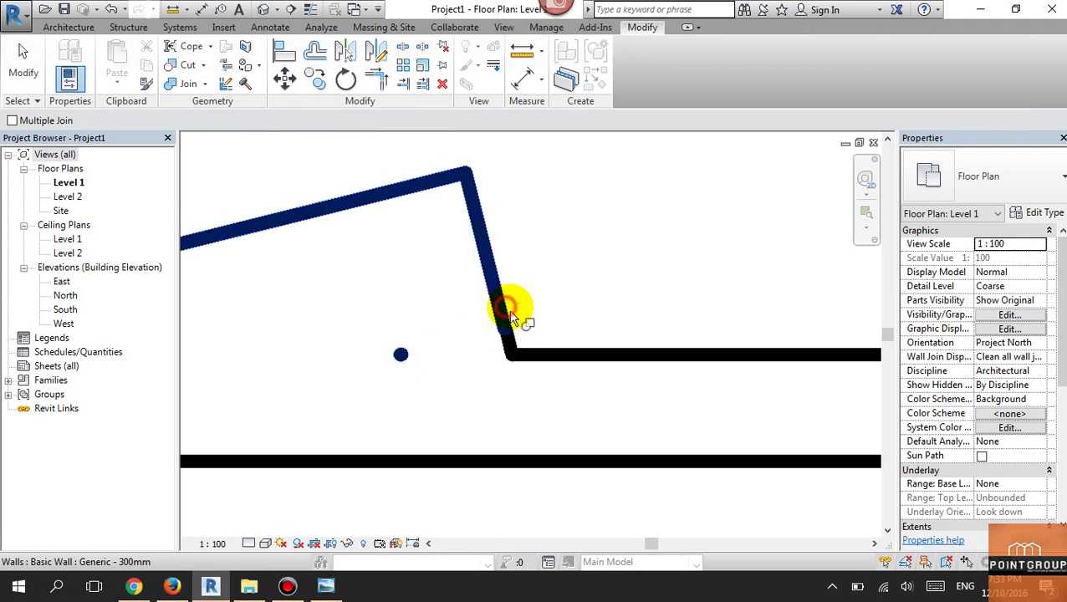
{"action": "key", "text": "Escape"}
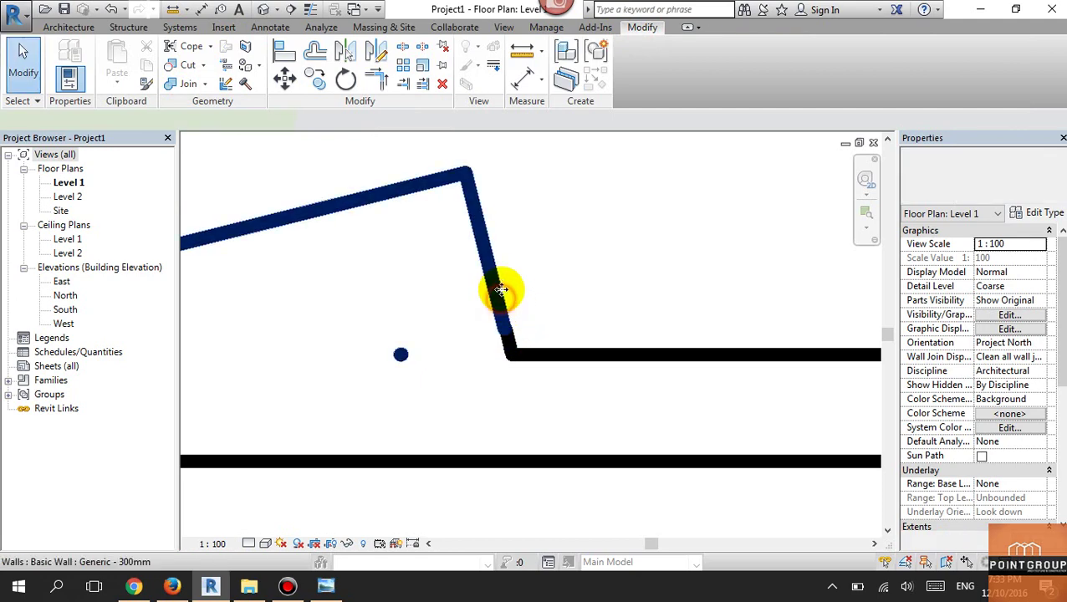
{"action": "left_click", "coordinate": [489, 261]}
{"action": "left_click_drag", "start_coordinate": [489, 261], "coordinate": [709, 221]}
{"action": "scroll", "coordinate": [590, 227], "scroll_direction": "down", "scroll_amount": 2}
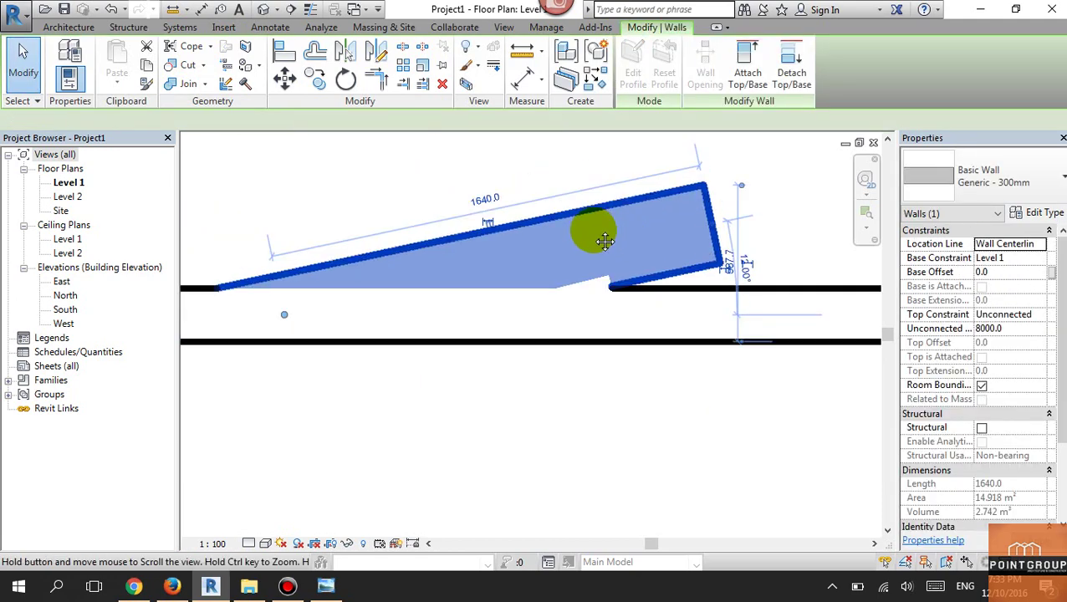
{"action": "scroll", "coordinate": [582, 318], "scroll_direction": "down", "scroll_amount": 2}
{"action": "key", "text": "Escape"}
{"action": "key", "text": "Escape"}
{"action": "left_click", "coordinate": [529, 289]}
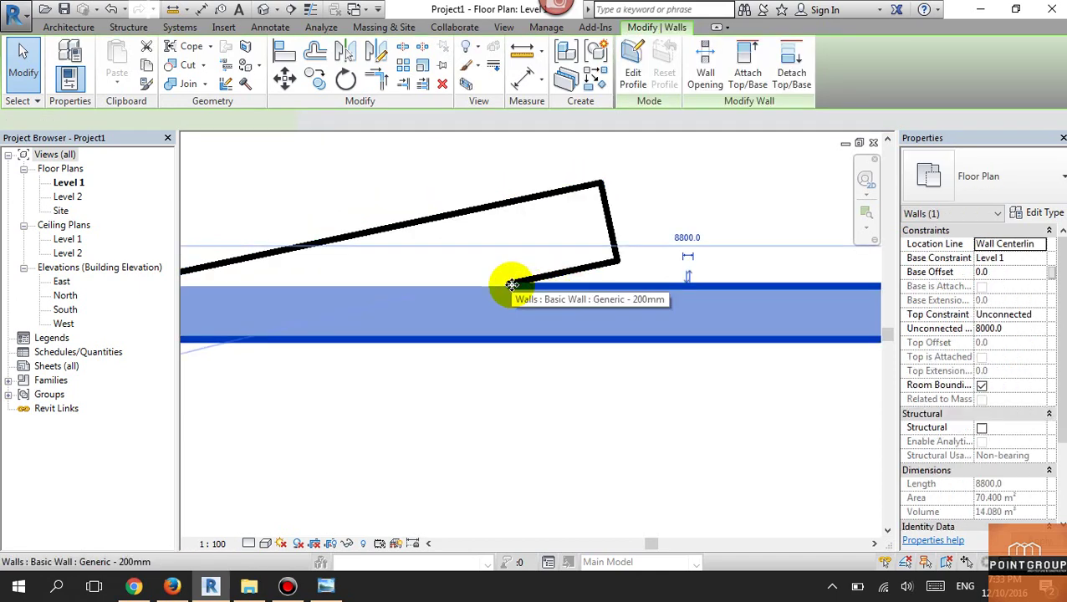
{"action": "key", "text": "Escape"}
- Stretch the short wall back out and lengthen it to 240
{"action": "scroll", "coordinate": [586, 247], "scroll_direction": "up", "scroll_amount": 2}
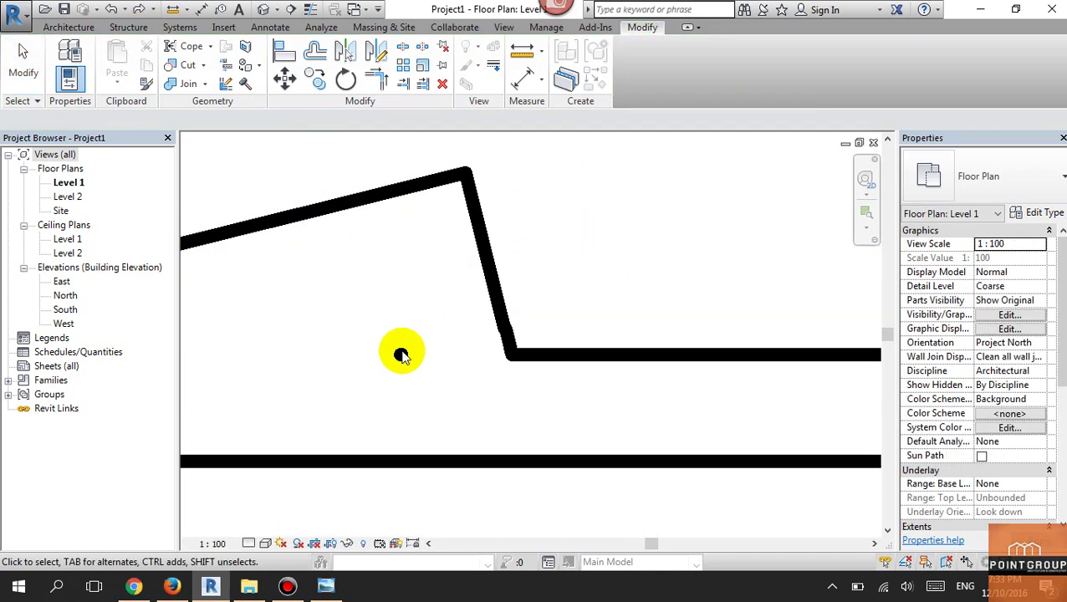
{"action": "mouse_move", "coordinate": [402, 354]}
{"action": "left_mouse_down"}
{"action": "mouse_move", "coordinate": [440, 335]}
{"action": "mouse_move", "coordinate": [510, 351]}
{"action": "left_mouse_up"}
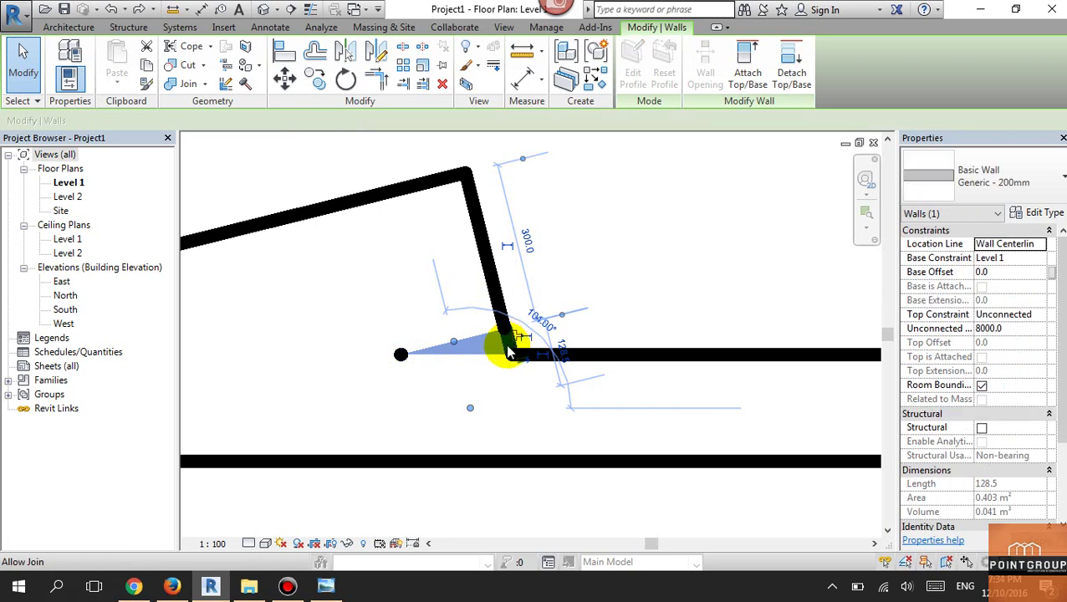
{"action": "left_click", "coordinate": [402, 355]}
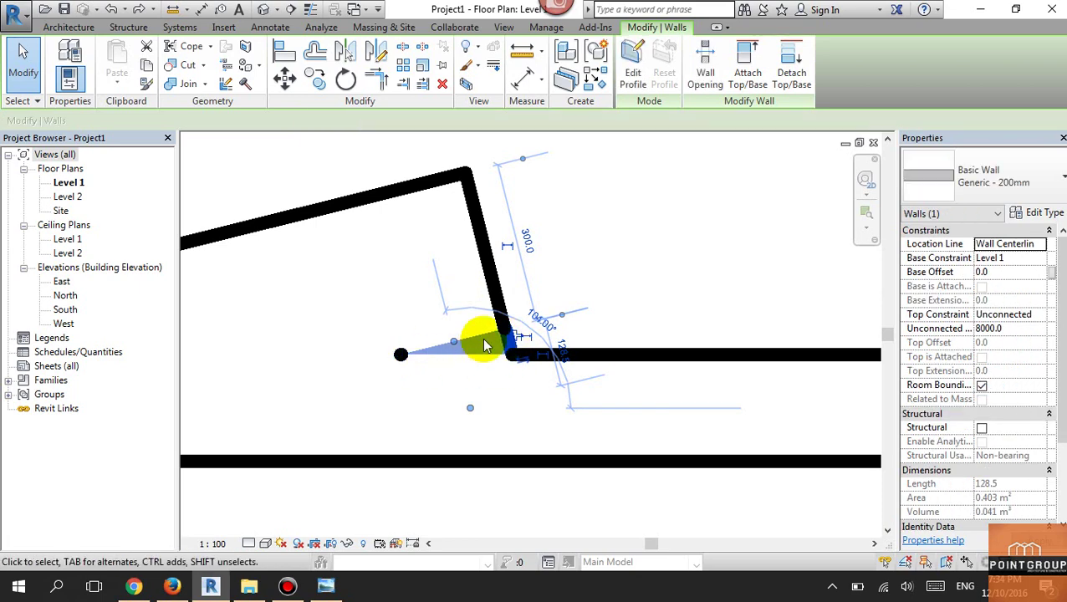
{"action": "left_click_drag", "start_coordinate": [438, 281], "coordinate": [543, 298]}
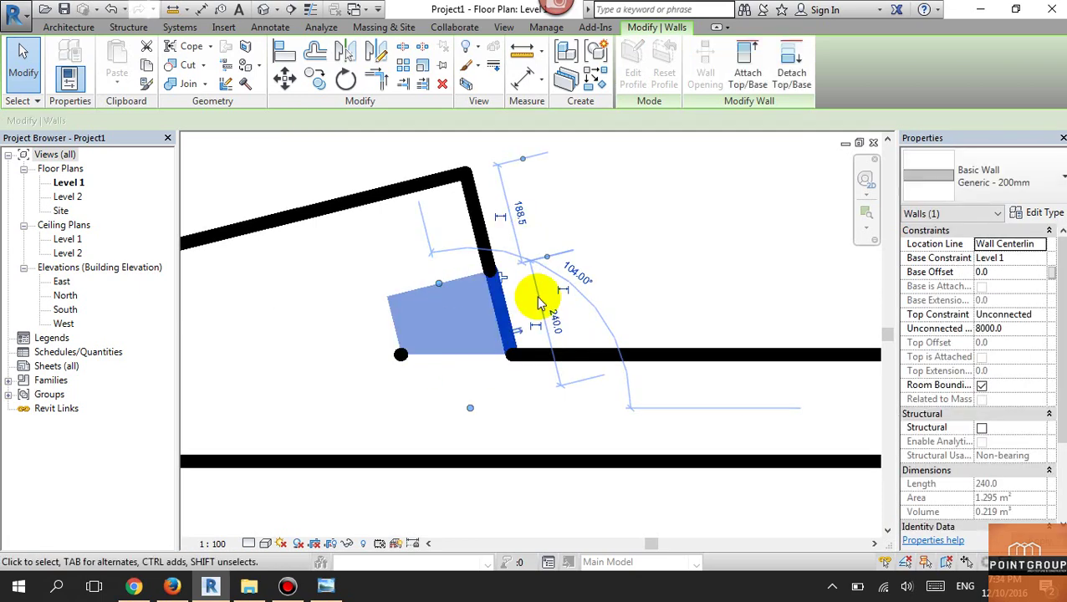
{"action": "left_click", "coordinate": [542, 289]}
- Check the slanted and short walls at the corner by selecting each in turn
{"action": "scroll", "coordinate": [535, 283], "scroll_direction": "down", "scroll_amount": 3}
{"action": "left_click", "coordinate": [516, 265]}
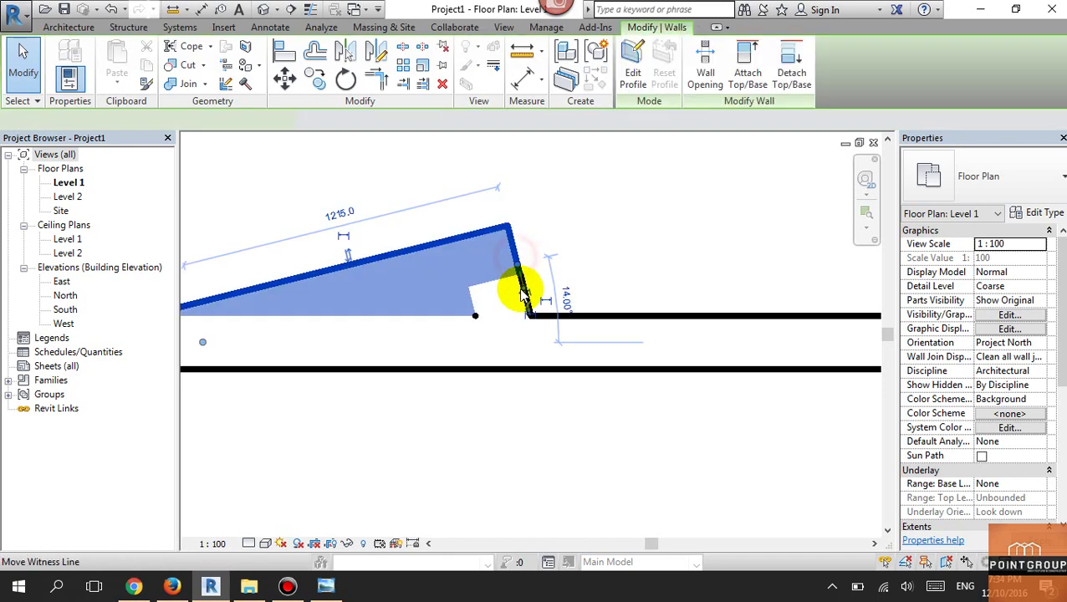
{"action": "scroll", "coordinate": [524, 289], "scroll_direction": "up", "scroll_amount": 2}
{"action": "left_click", "coordinate": [443, 318]}
{"action": "left_click", "coordinate": [527, 303]}
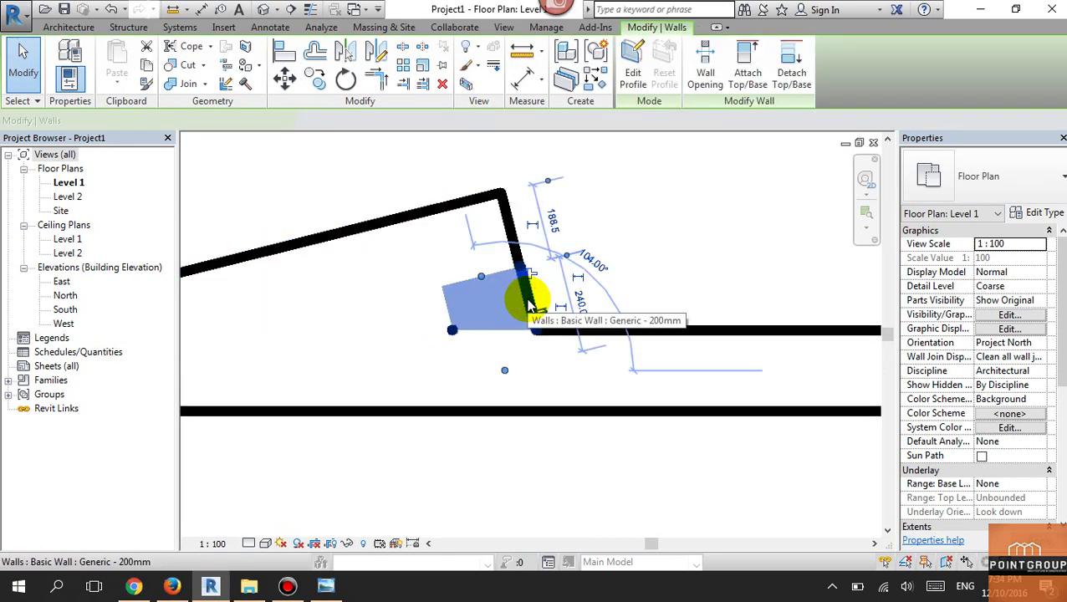
{"action": "left_click", "coordinate": [686, 271]}
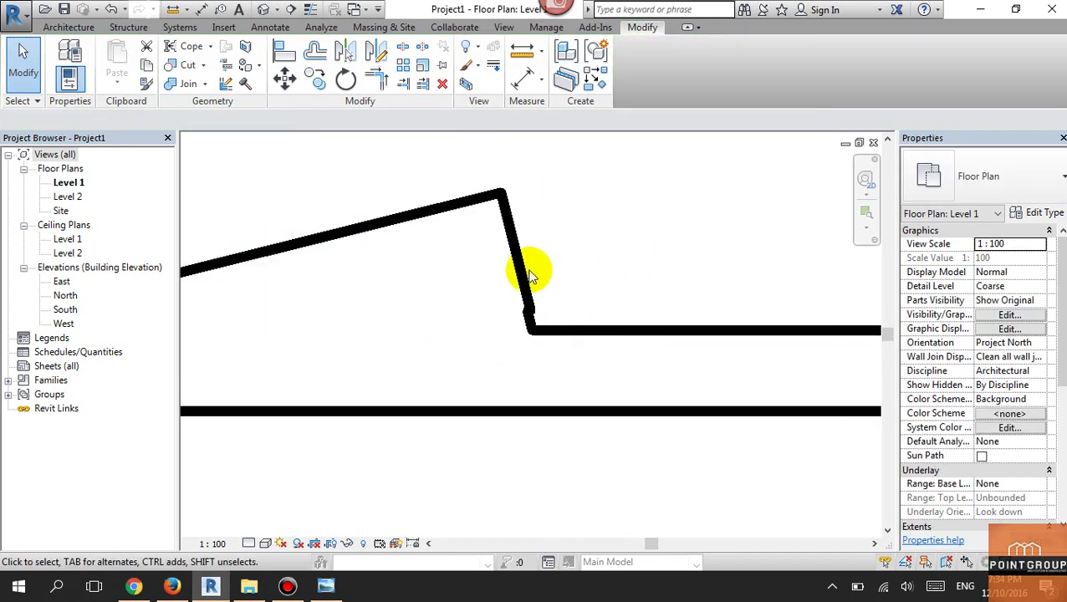
{"action": "left_click", "coordinate": [520, 262]}
{"action": "scroll", "coordinate": [520, 259], "scroll_direction": "up", "scroll_amount": 2}
{"action": "left_click", "coordinate": [631, 290]}
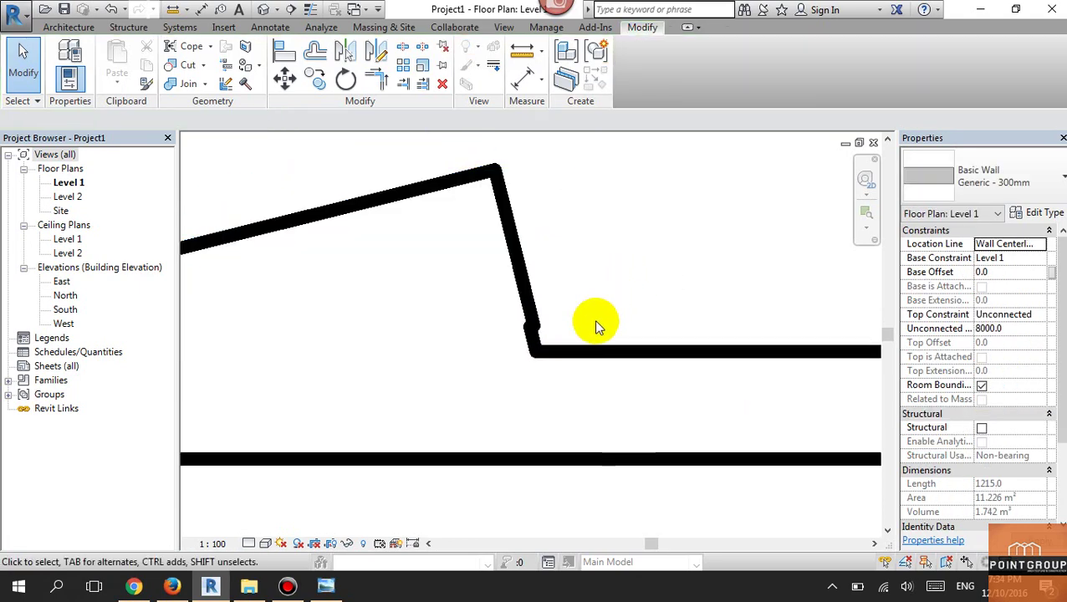
- Align the sloped wall's face to the reference wall face with AL
{"action": "key", "text": "a"}
{"action": "key", "text": "l"}
{"action": "scroll", "coordinate": [584, 334], "scroll_direction": "up", "scroll_amount": 2}
{"action": "left_click", "coordinate": [516, 343]}
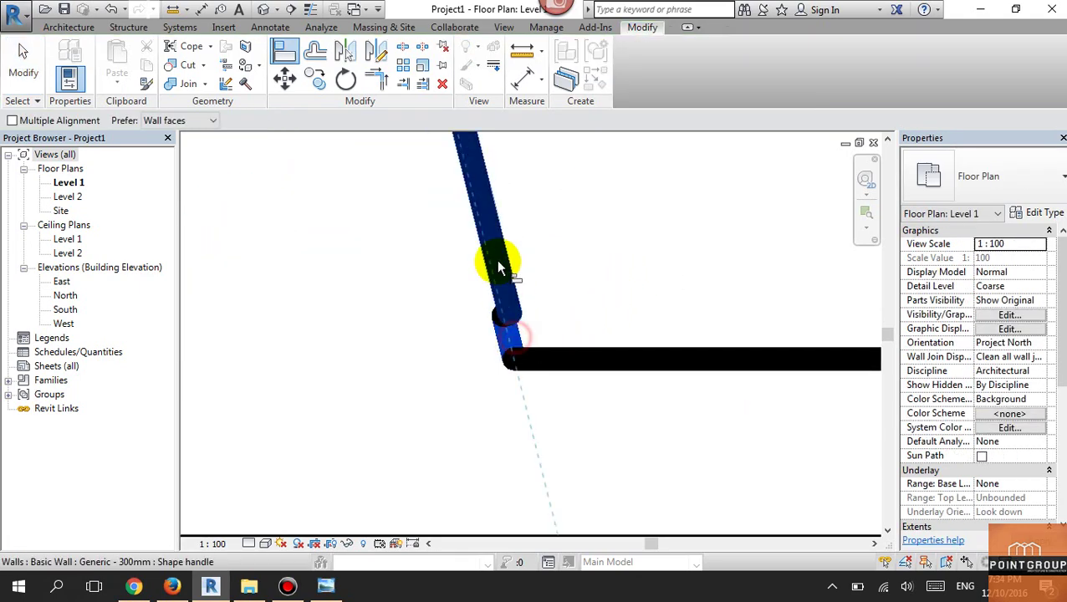
{"action": "left_click", "coordinate": [501, 259]}
{"action": "key", "text": "Escape"}
{"action": "key", "text": "Escape"}
- Toggle thin lines (TL) on and off to inspect the wall joins
{"action": "scroll", "coordinate": [584, 278], "scroll_direction": "down", "scroll_amount": 2}
{"action": "scroll", "coordinate": [585, 276], "scroll_direction": "down", "scroll_amount": 3}
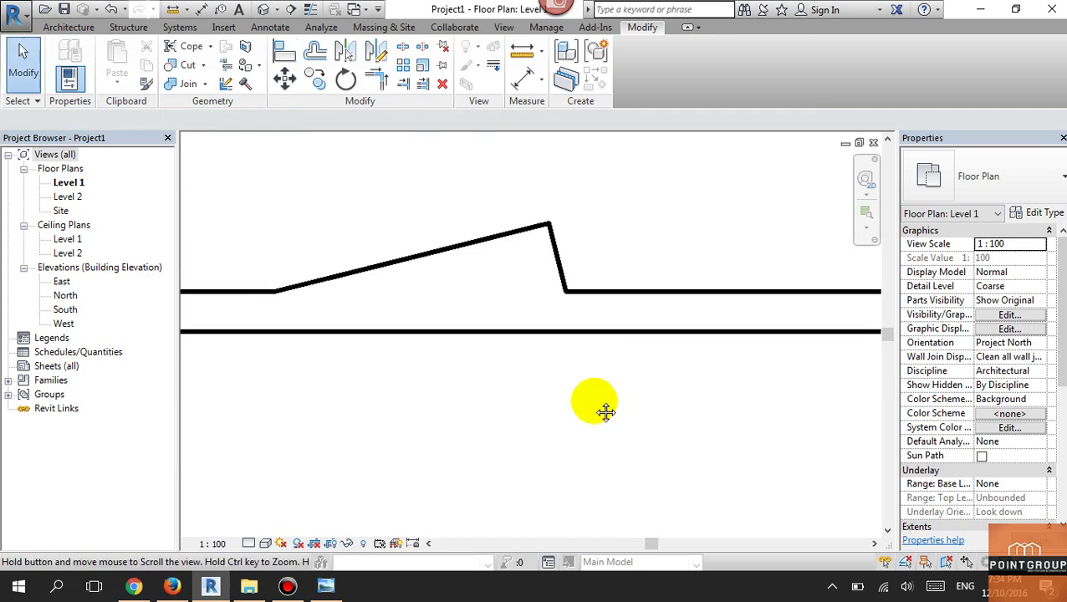
{"action": "scroll", "coordinate": [460, 297], "scroll_direction": "up", "scroll_amount": 1}
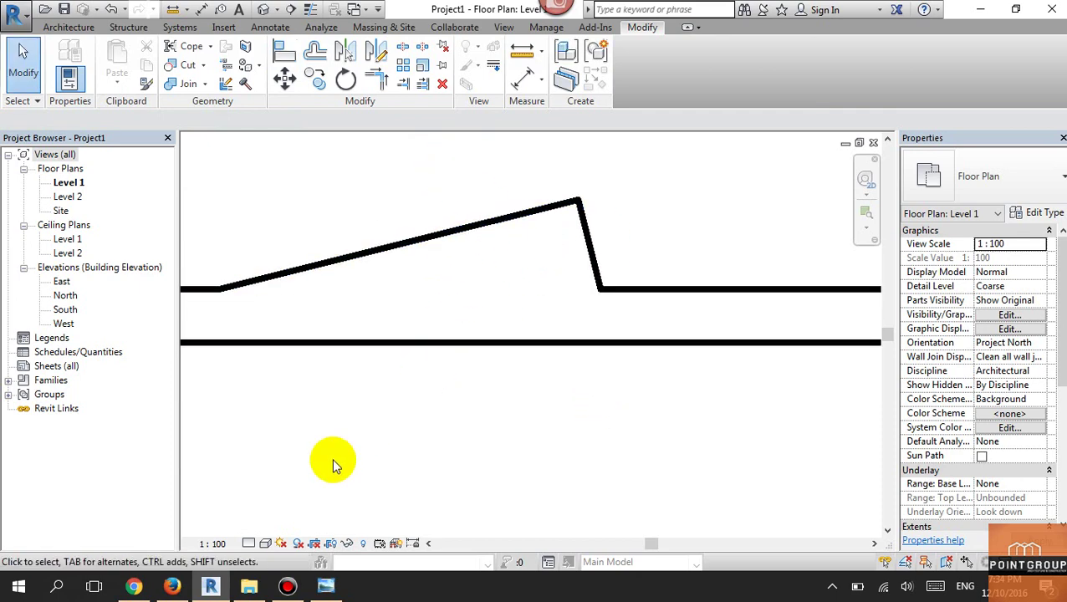
{"action": "scroll", "coordinate": [583, 257], "scroll_direction": "up", "scroll_amount": 1}
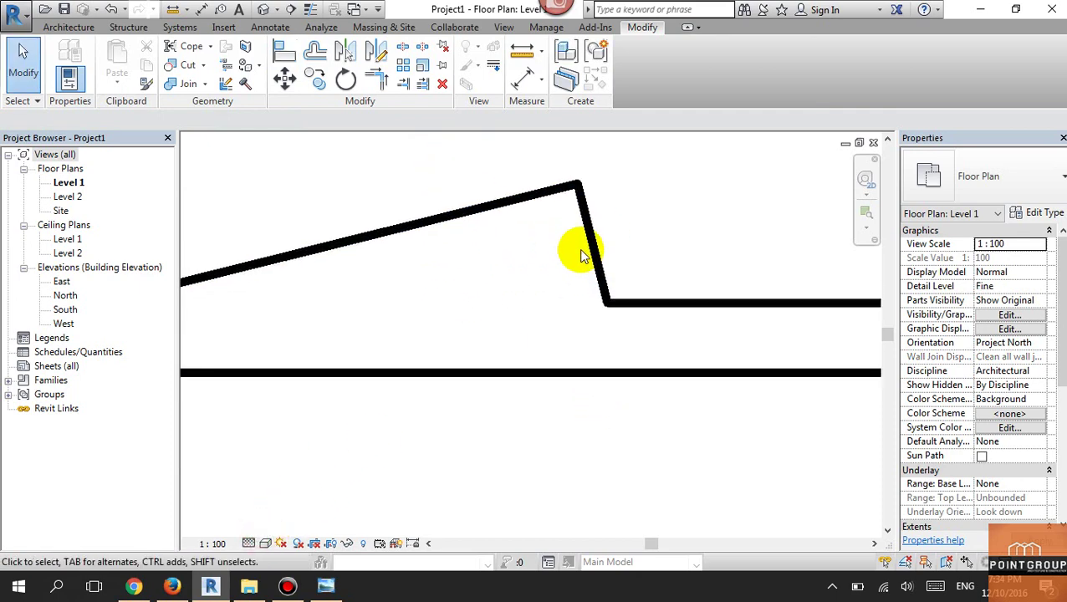
{"action": "scroll", "coordinate": [552, 269], "scroll_direction": "up", "scroll_amount": 1}
{"action": "key", "text": "t"}
{"action": "key", "text": "l"}
{"action": "scroll", "coordinate": [542, 280], "scroll_direction": "up", "scroll_amount": 1}
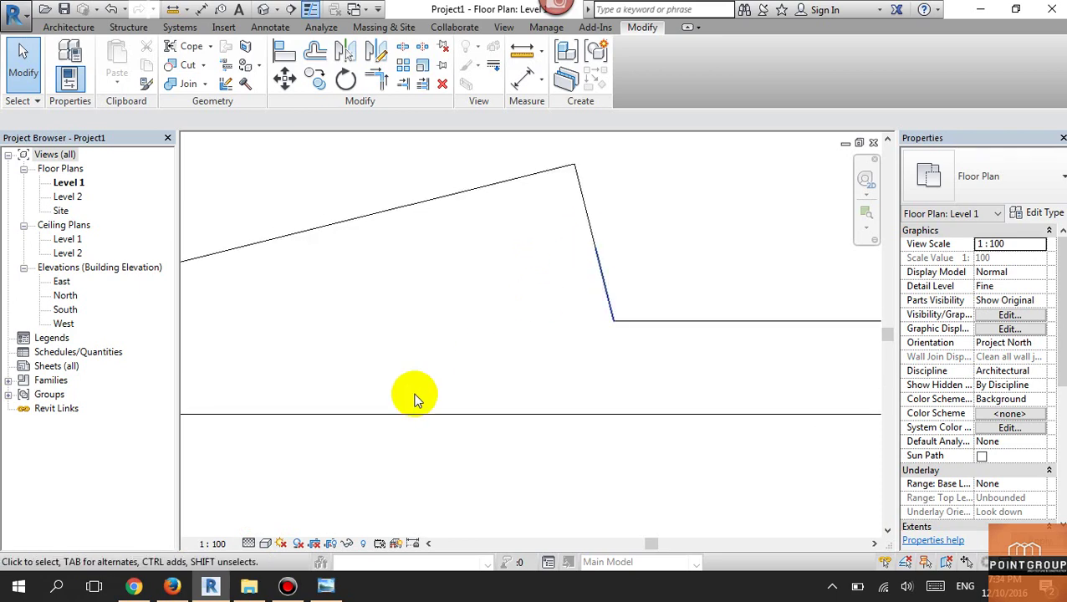
{"action": "scroll", "coordinate": [470, 282], "scroll_direction": "down", "scroll_amount": 1}
{"action": "key", "text": "t"}
{"action": "key", "text": "l"}
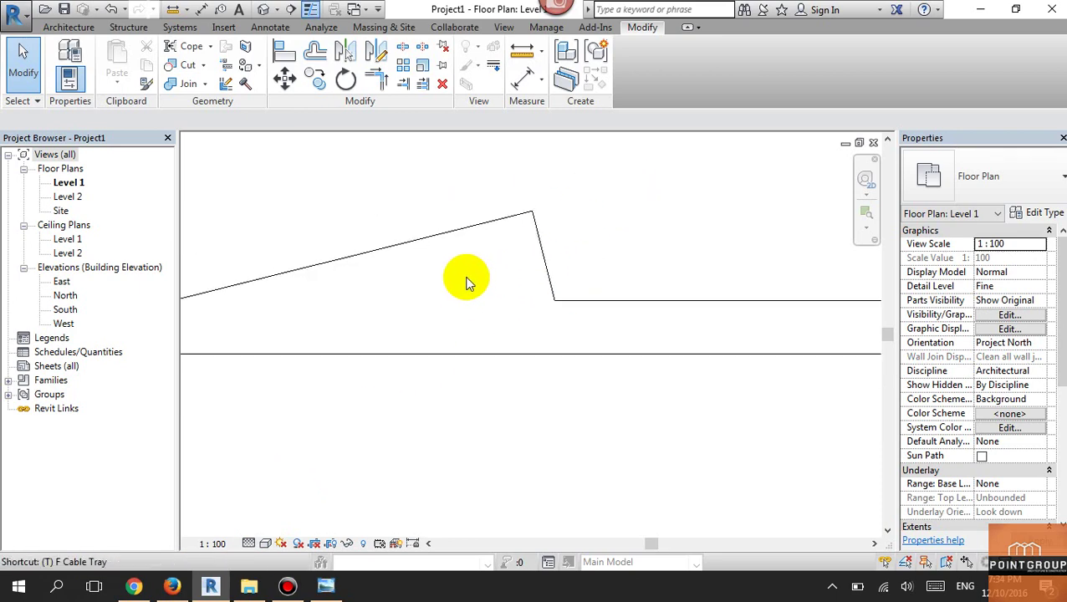
{"action": "scroll", "coordinate": [436, 322], "scroll_direction": "down", "scroll_amount": 1}
{"action": "middle_click_drag", "start_coordinate": [435, 322], "coordinate": [555, 302]}
{"action": "scroll", "coordinate": [562, 372], "scroll_direction": "down", "scroll_amount": 2}
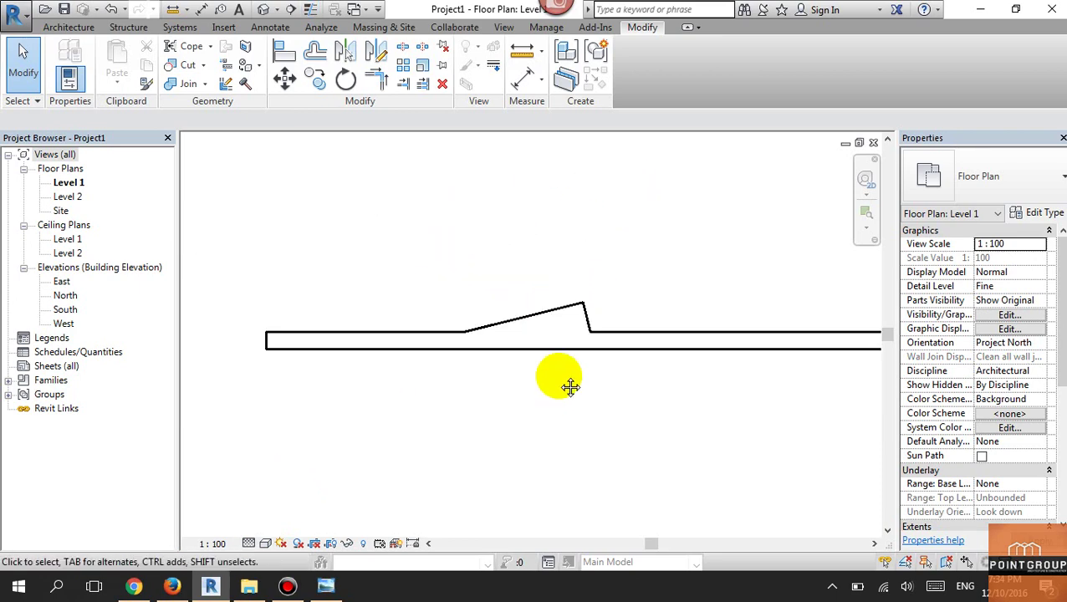
- Draw a 6400 mm Generic 200mm wall below the existing wall using Create Similar
{"action": "left_click", "coordinate": [679, 349]}
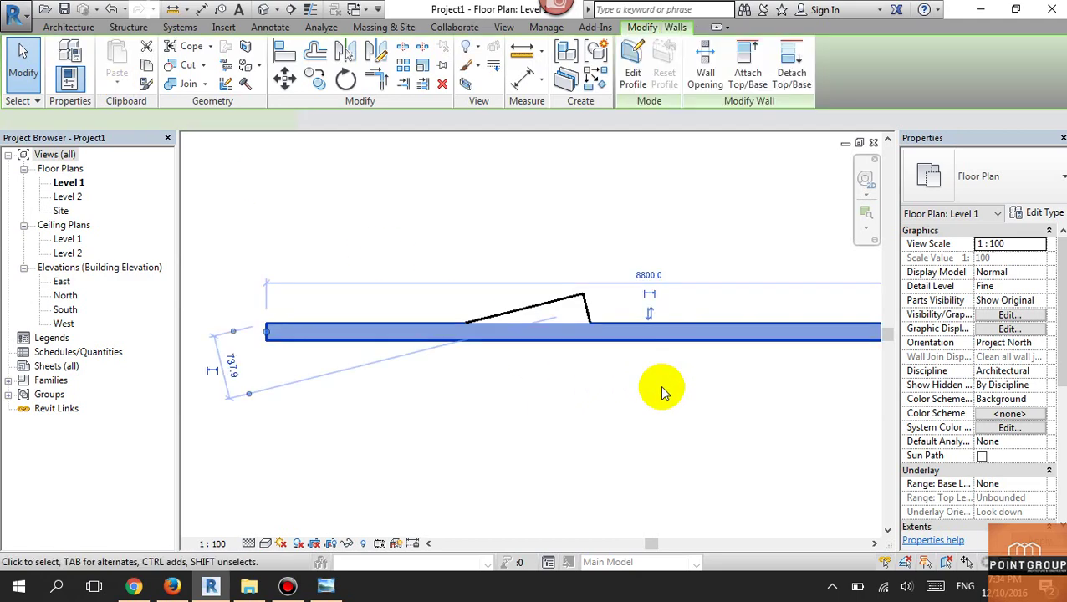
{"action": "scroll", "coordinate": [661, 389], "scroll_direction": "up", "scroll_amount": 1}
{"action": "middle_click_drag", "start_coordinate": [591, 388], "coordinate": [531, 333]}
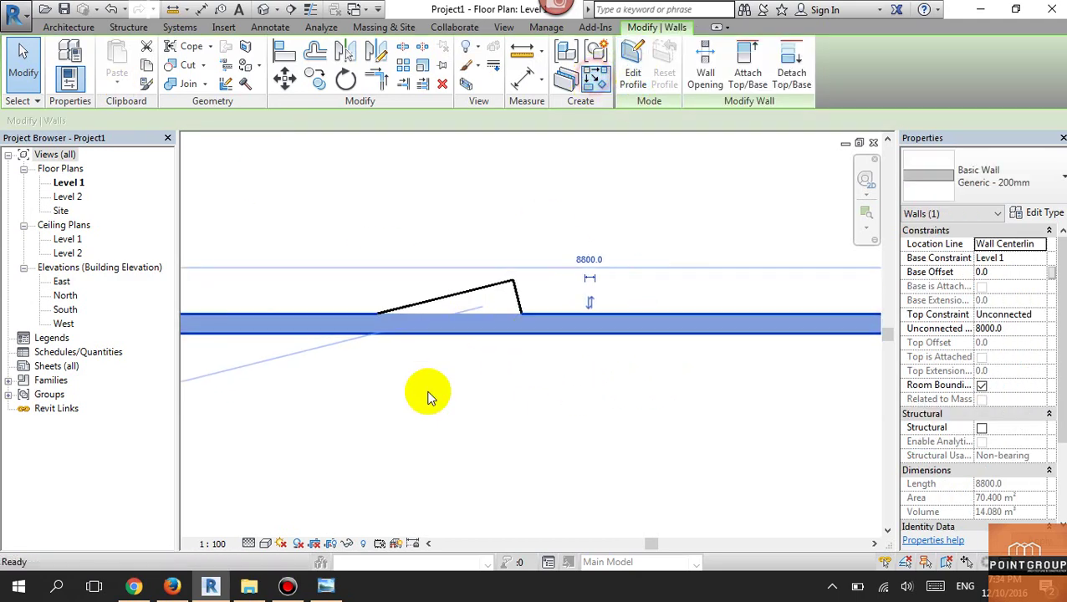
{"action": "scroll", "coordinate": [377, 402], "scroll_direction": "down", "scroll_amount": 2}
{"action": "left_click", "coordinate": [320, 419]}
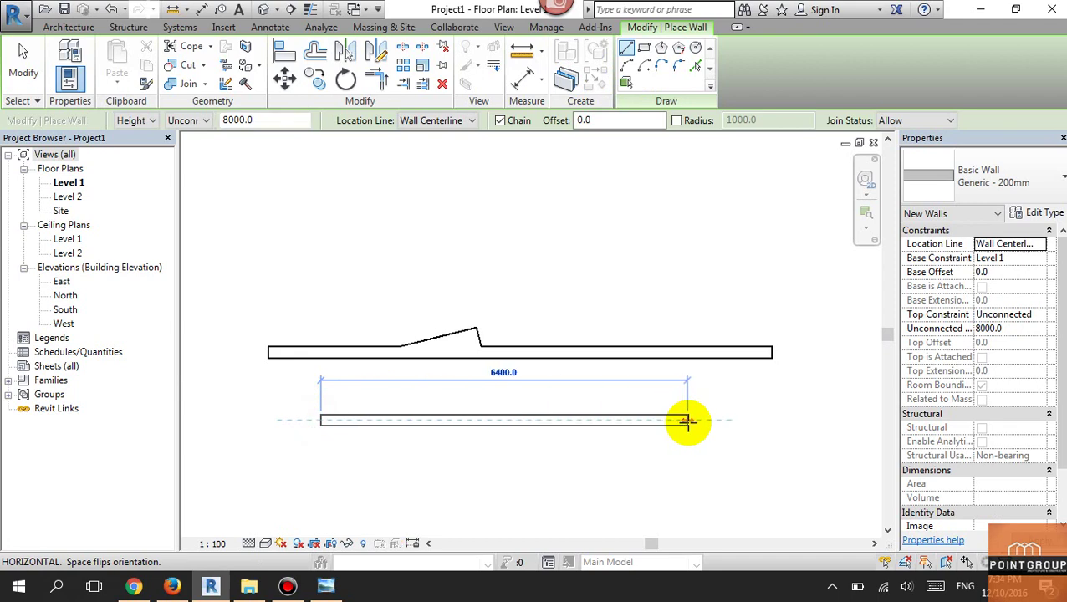
{"action": "key", "text": "Escape"}
{"action": "key", "text": "Escape"}
{"action": "scroll", "coordinate": [537, 430], "scroll_direction": "up", "scroll_amount": 1}
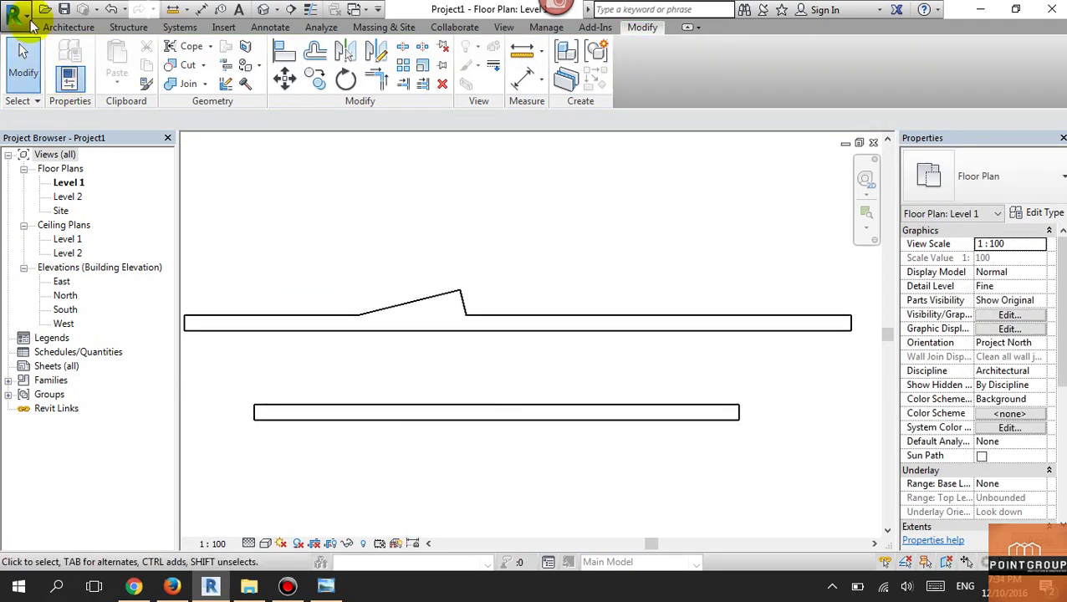
- Create a new family from the Metric Column.rft template
{"action": "left_click", "coordinate": [25, 20]}
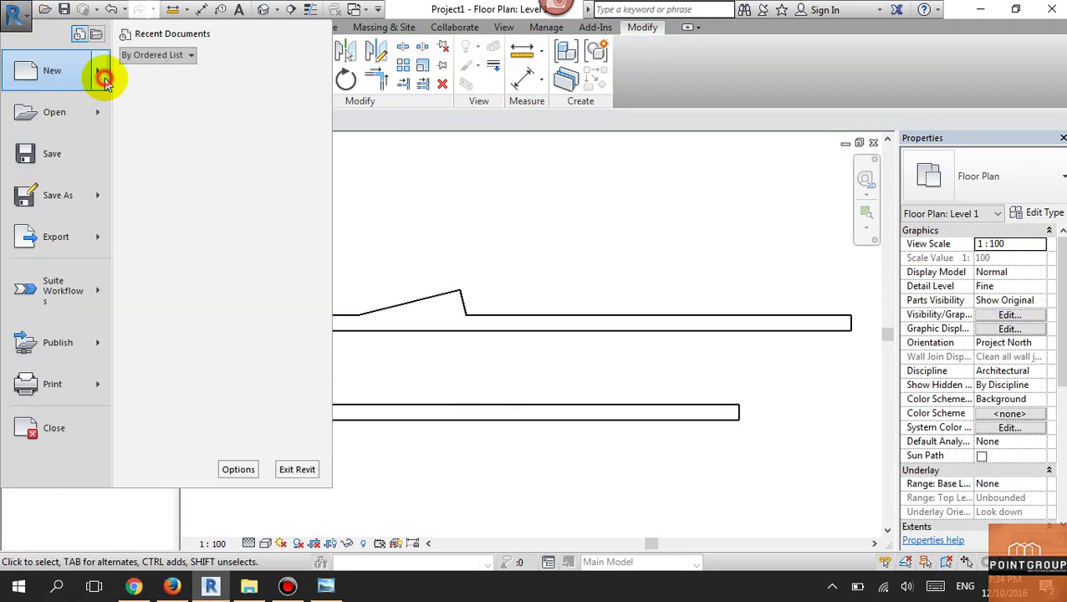
{"action": "mouse_move", "coordinate": [52, 71]}
{"action": "left_click", "coordinate": [187, 105]}
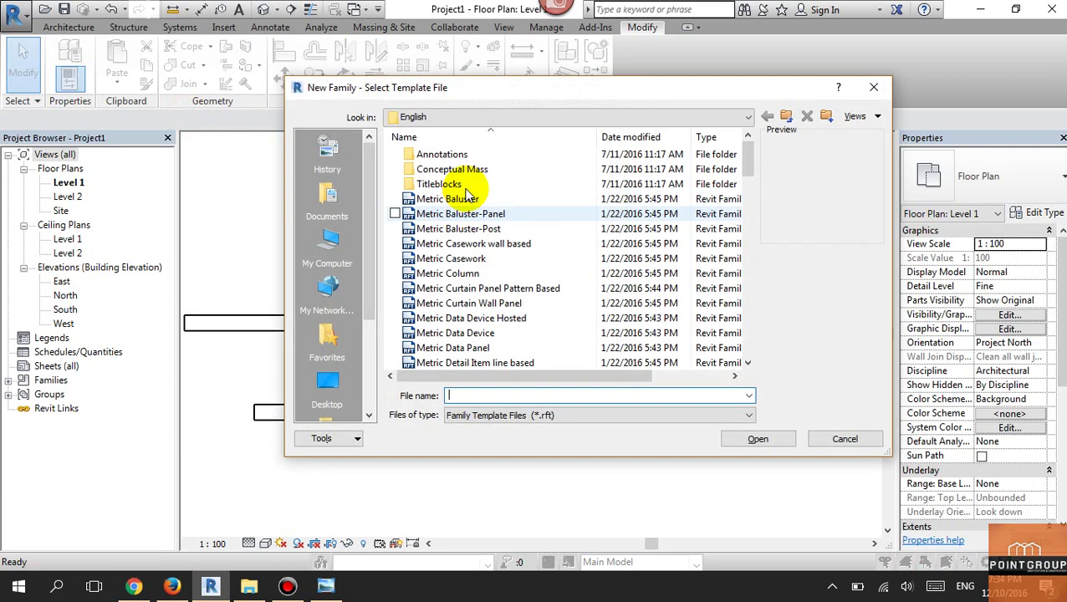
{"action": "left_click", "coordinate": [465, 274]}
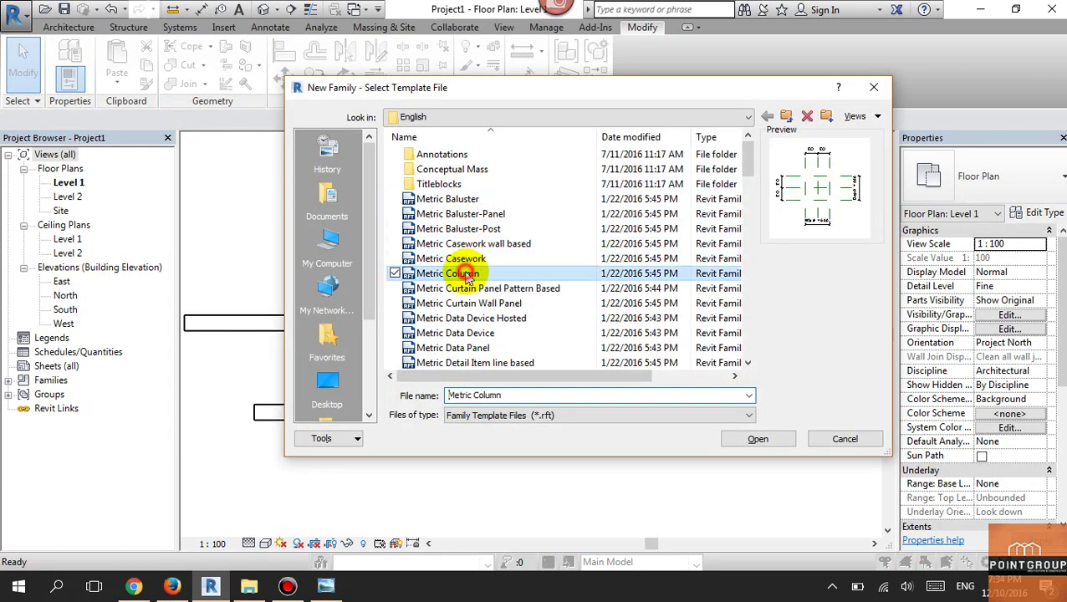
{"action": "left_click", "coordinate": [749, 441]}
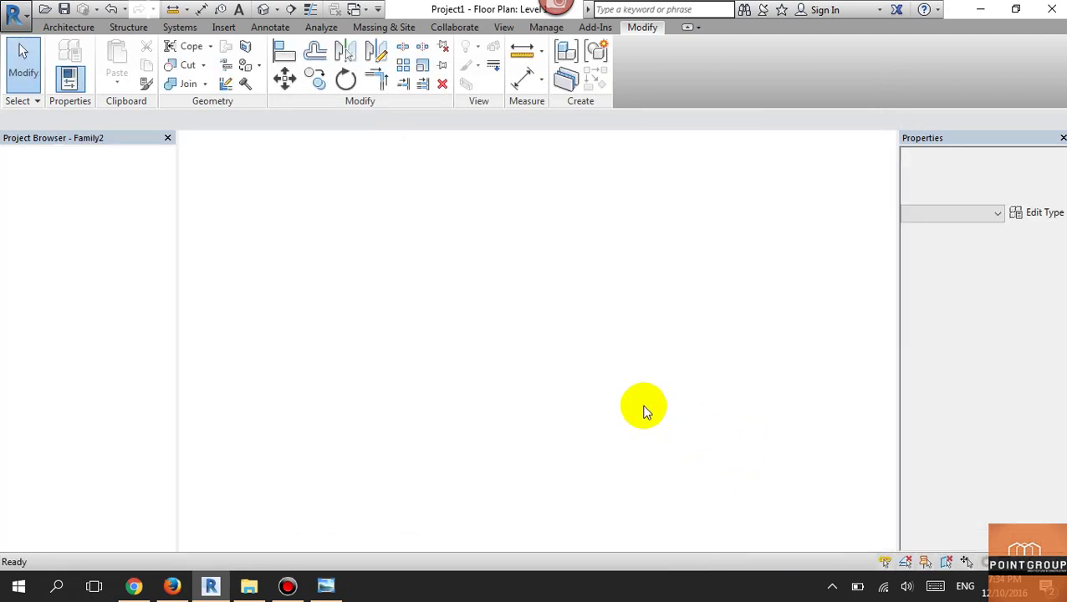
- Sketch a closed triangular extrusion profile between the reference plane intersections
{"action": "scroll", "coordinate": [604, 368], "scroll_direction": "up", "scroll_amount": 2}
{"action": "scroll", "coordinate": [601, 368], "scroll_direction": "up", "scroll_amount": 3}
{"action": "middle_click_drag", "start_coordinate": [600, 382], "coordinate": [598, 407]}
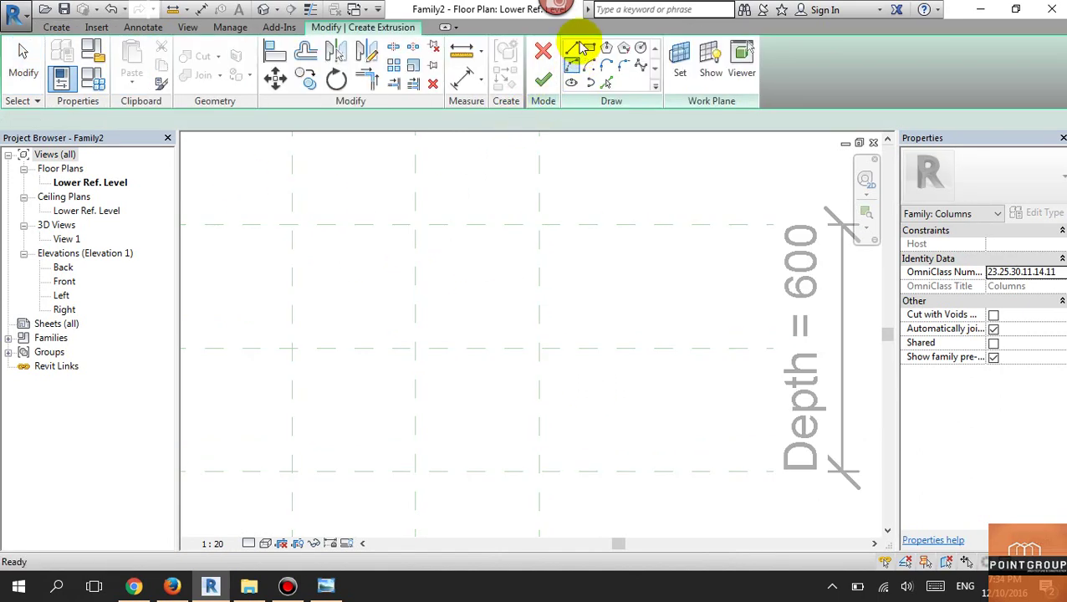
{"action": "left_click", "coordinate": [575, 48]}
{"action": "left_click", "coordinate": [291, 347]}
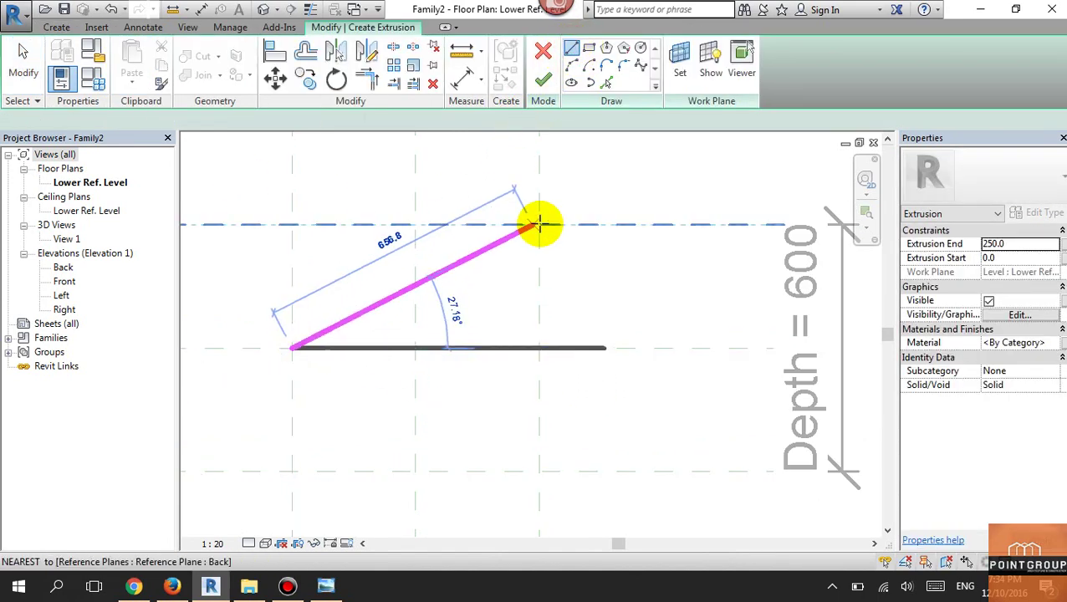
{"action": "left_click", "coordinate": [539, 224]}
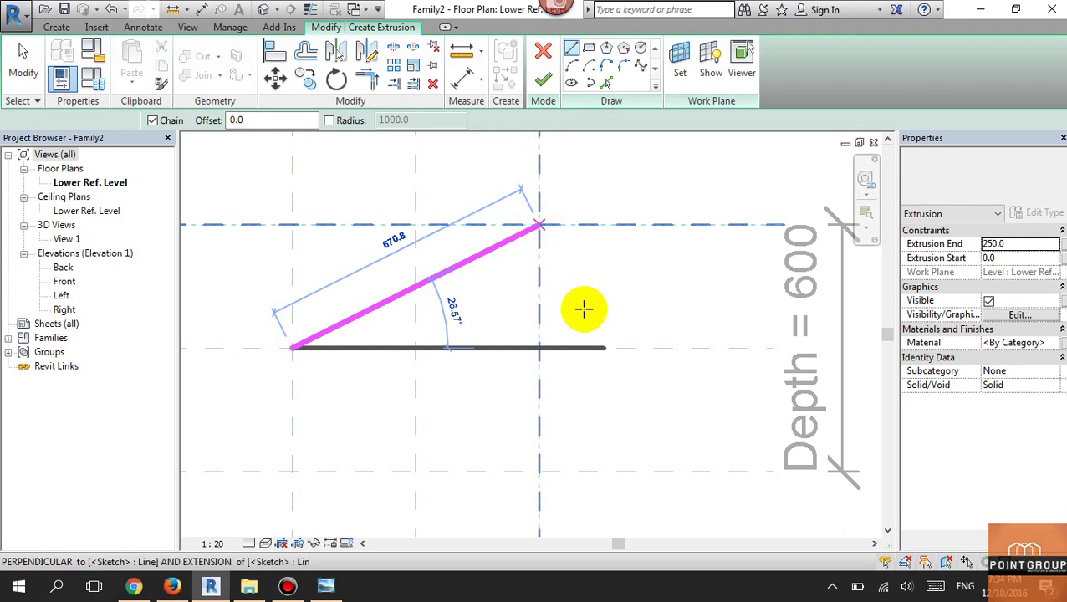
{"action": "left_click", "coordinate": [601, 348]}
{"action": "left_click", "coordinate": [295, 352]}
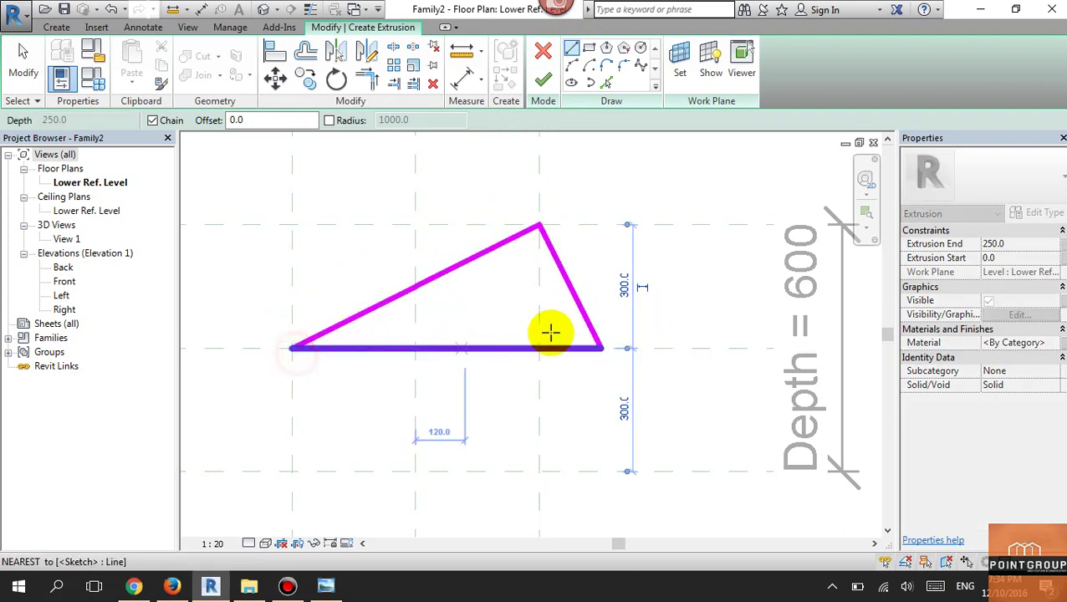
{"action": "key", "text": "Escape"}
- Add a 90° angular dimension between the triangle's two sloped sides at the top corner
{"action": "scroll", "coordinate": [565, 335], "scroll_direction": "up", "scroll_amount": 2}
{"action": "scroll", "coordinate": [568, 355], "scroll_direction": "down", "scroll_amount": 1}
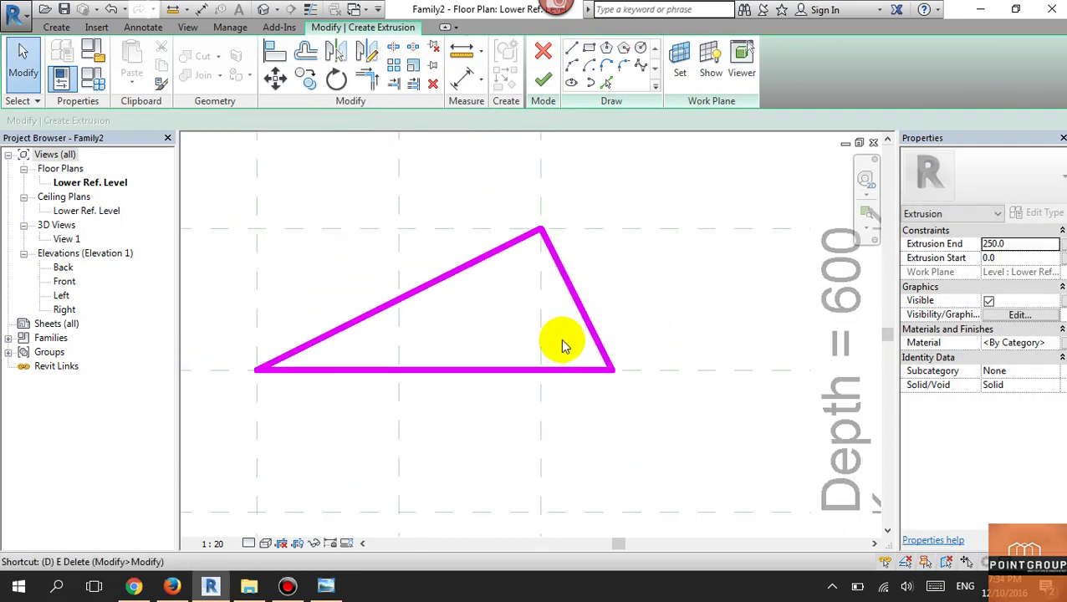
{"action": "key", "text": "d"}
{"action": "key", "text": "i"}
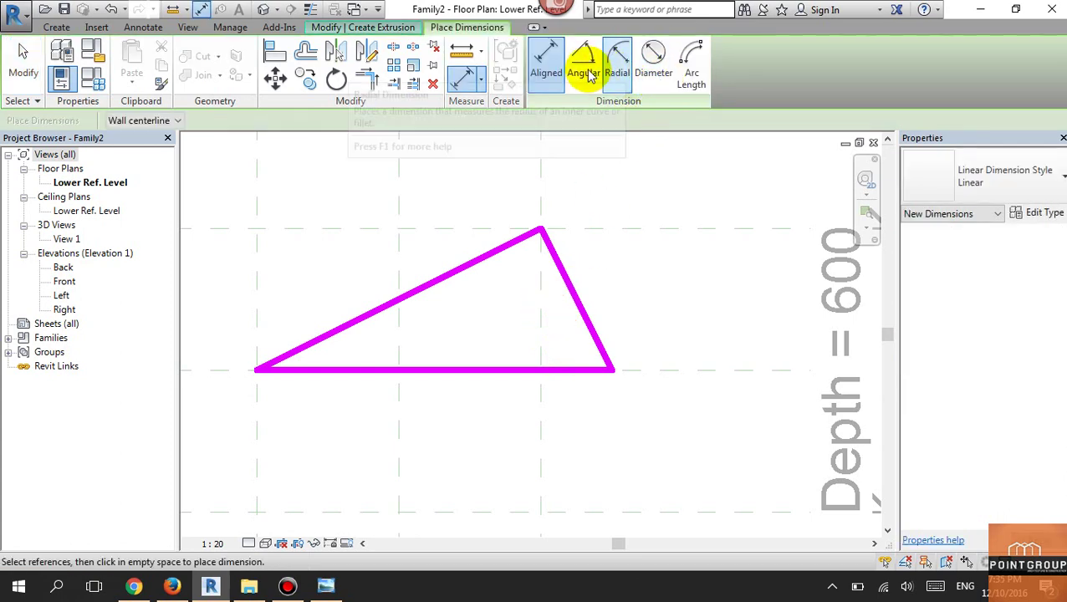
{"action": "left_click", "coordinate": [562, 267]}
{"action": "left_click", "coordinate": [493, 251]}
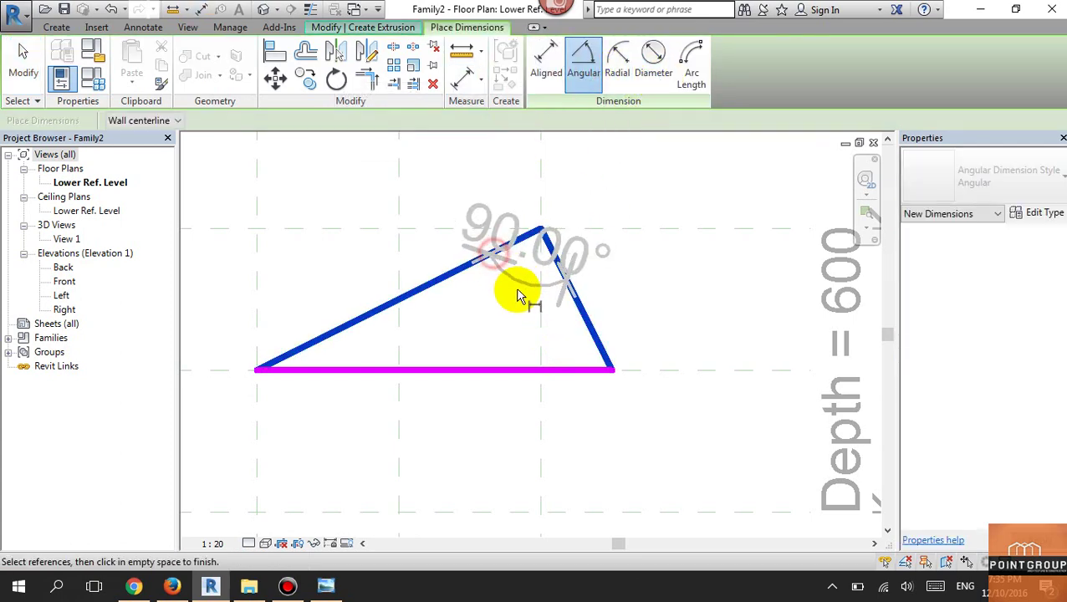
{"action": "left_click", "coordinate": [513, 320]}
- Set the view scale to 1:5
{"action": "left_click", "coordinate": [219, 544]}
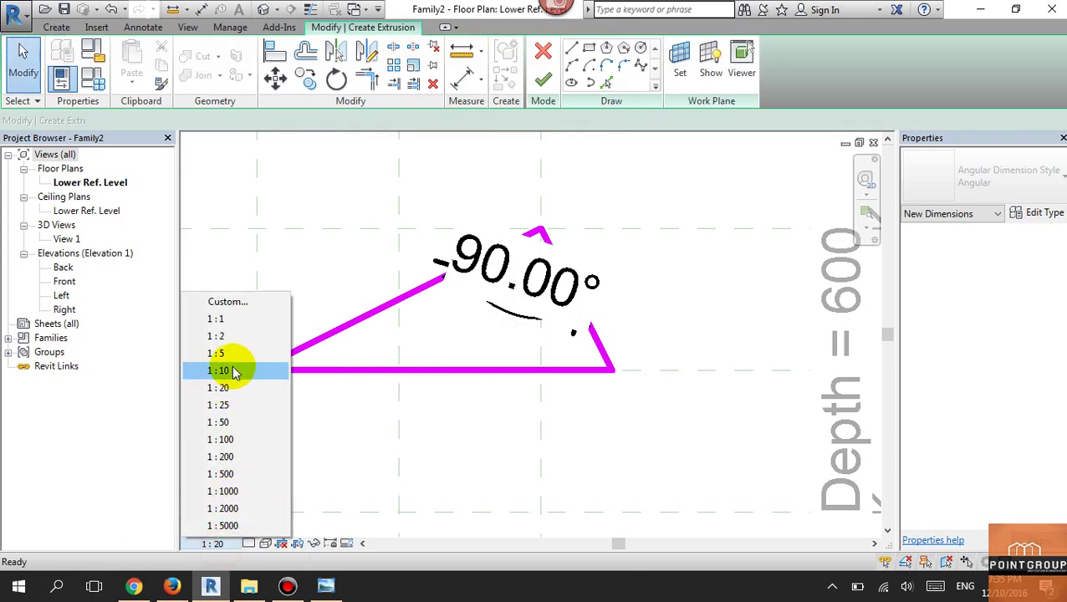
{"action": "left_click", "coordinate": [231, 355]}
{"action": "scroll", "coordinate": [514, 341], "scroll_direction": "up", "scroll_amount": 2}
- Place aligned dimensions of 750 along the triangle's base and 300 for its height
{"action": "scroll", "coordinate": [493, 357], "scroll_direction": "down", "scroll_amount": 2}
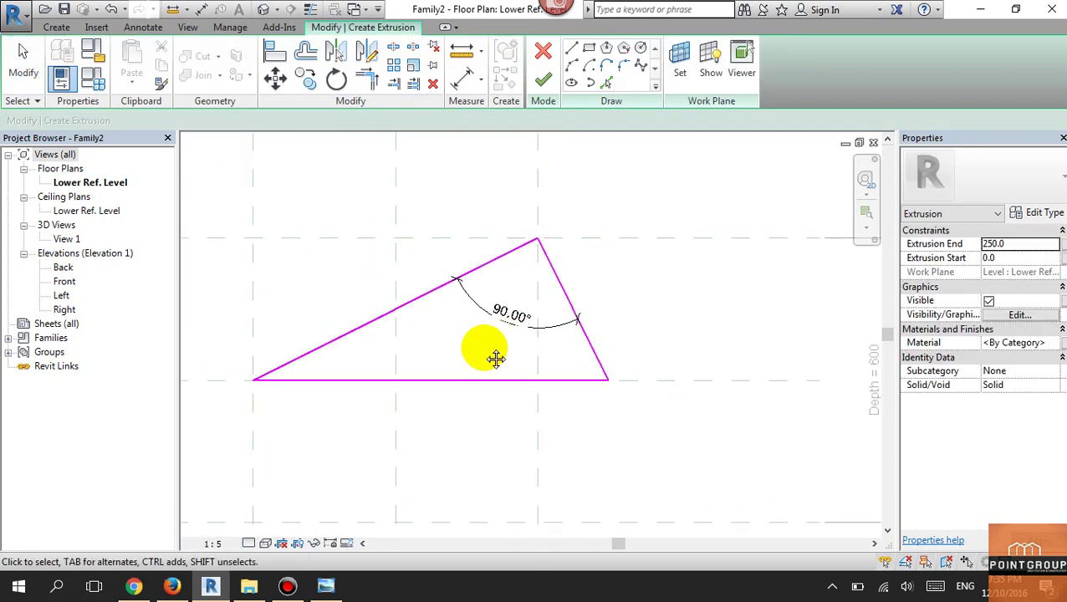
{"action": "key", "text": "i"}
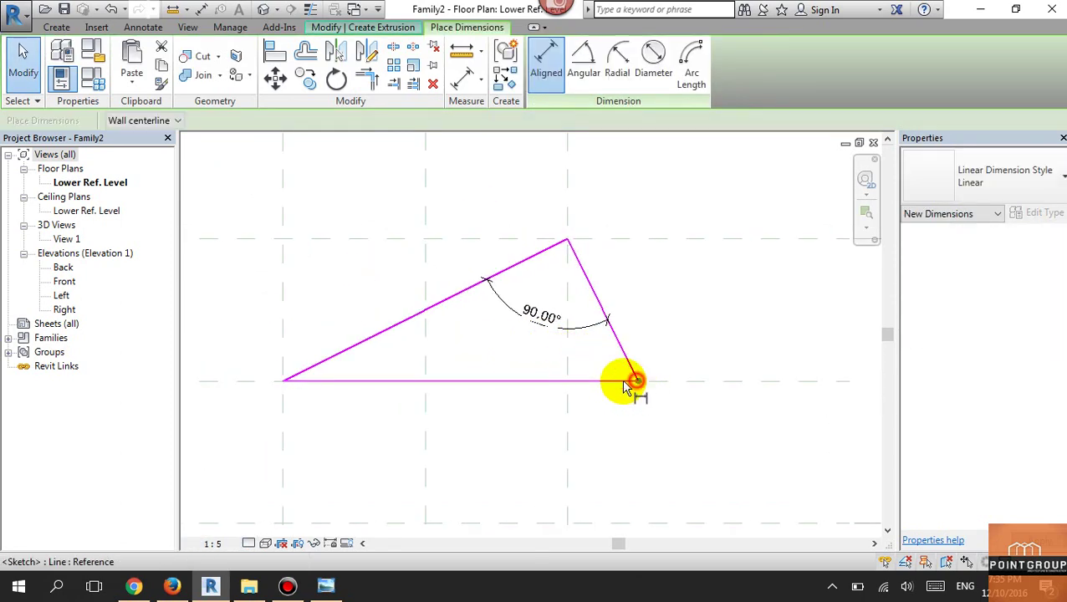
{"action": "left_click", "coordinate": [638, 381]}
{"action": "left_click", "coordinate": [281, 381]}
{"action": "left_click", "coordinate": [488, 442]}
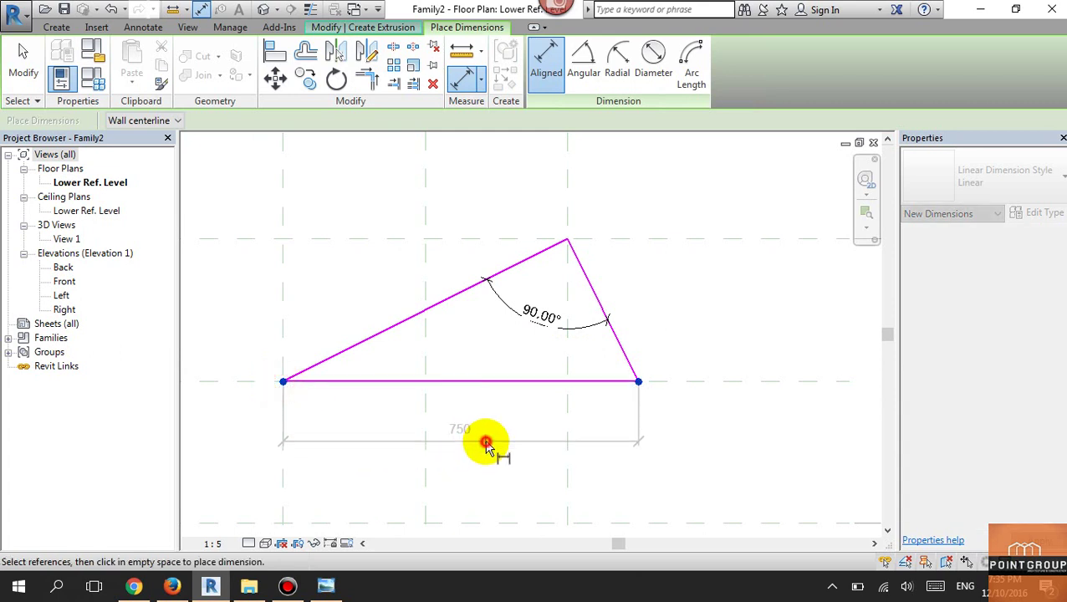
{"action": "left_click", "coordinate": [566, 382]}
{"action": "left_click", "coordinate": [740, 339]}
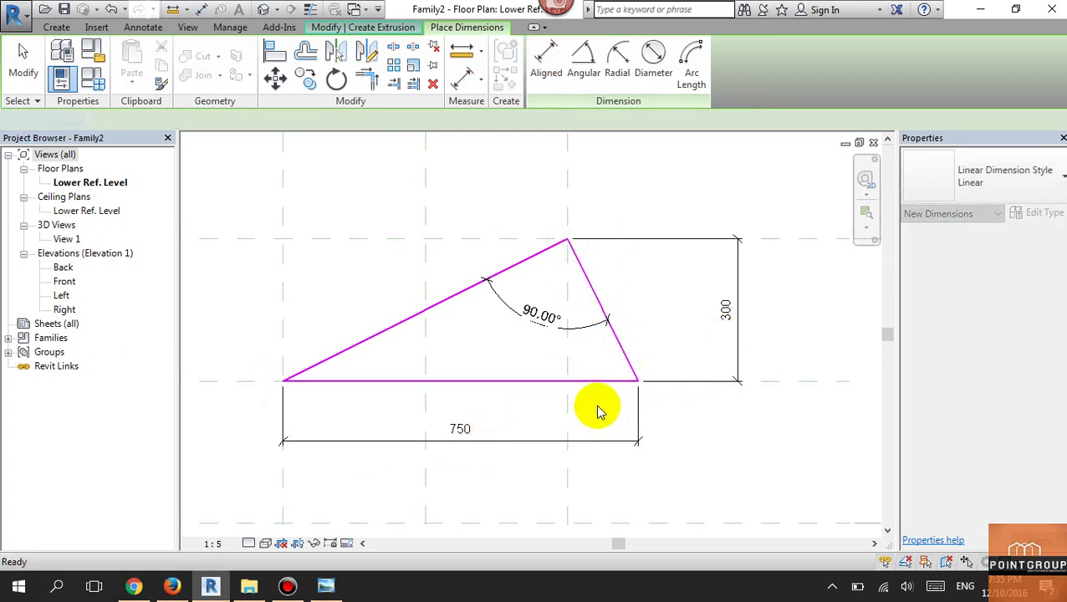
{"action": "key", "text": "Escape"}
{"action": "key", "text": "Escape"}
{"action": "left_click", "coordinate": [576, 326]}
- Label the 90° angle dimension with new parameter R and the 300 height dimension with B
{"action": "left_click", "coordinate": [694, 64]}
{"action": "type", "text": "R"}
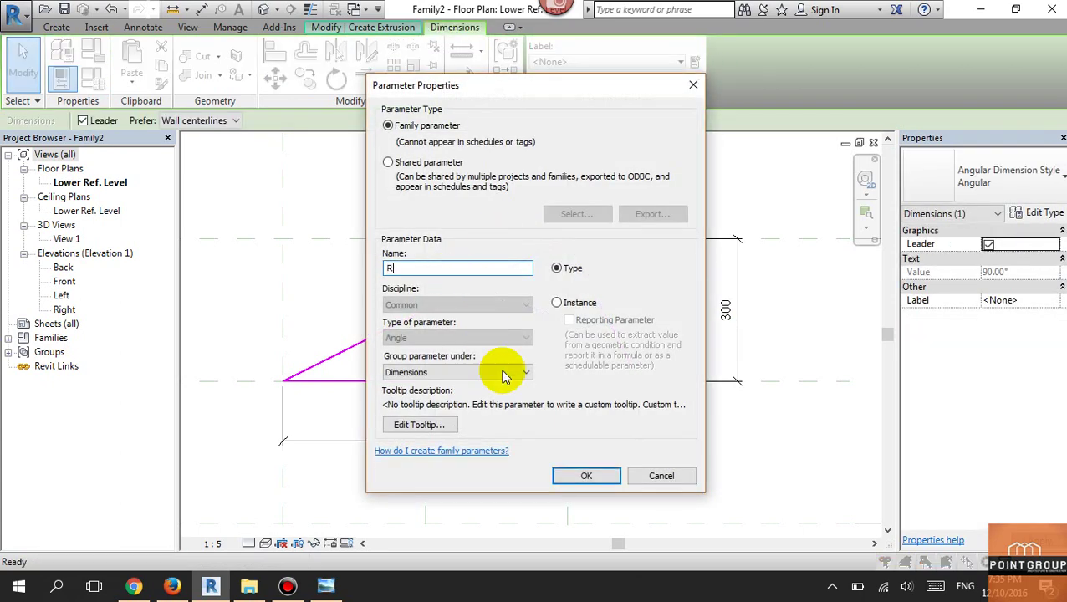
{"action": "left_click", "coordinate": [591, 477]}
{"action": "scroll", "coordinate": [504, 362], "scroll_direction": "up", "scroll_amount": 1}
{"action": "left_click", "coordinate": [727, 326]}
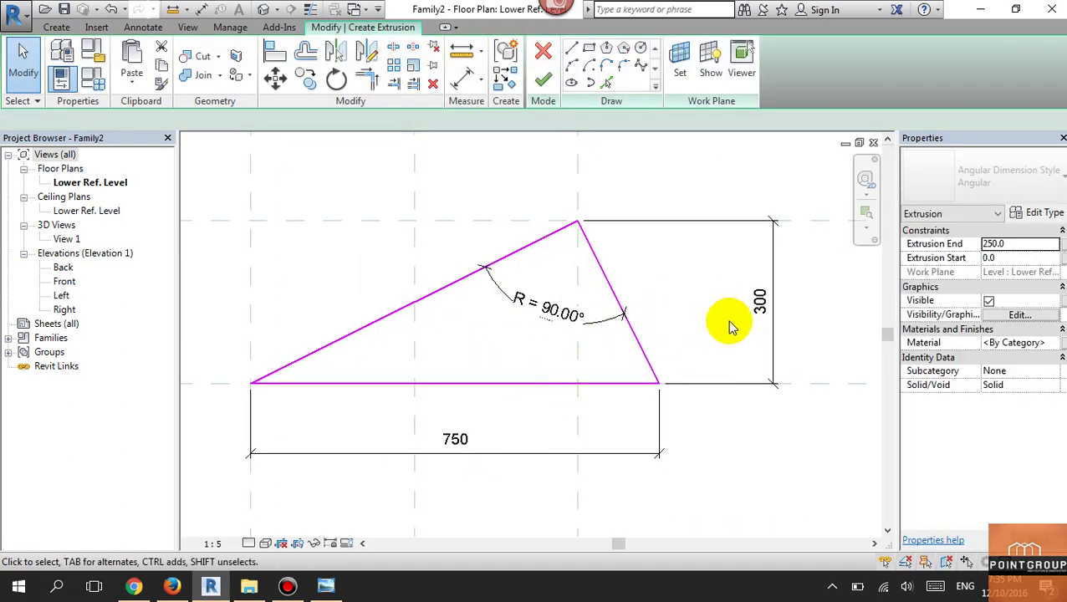
{"action": "left_click", "coordinate": [759, 301]}
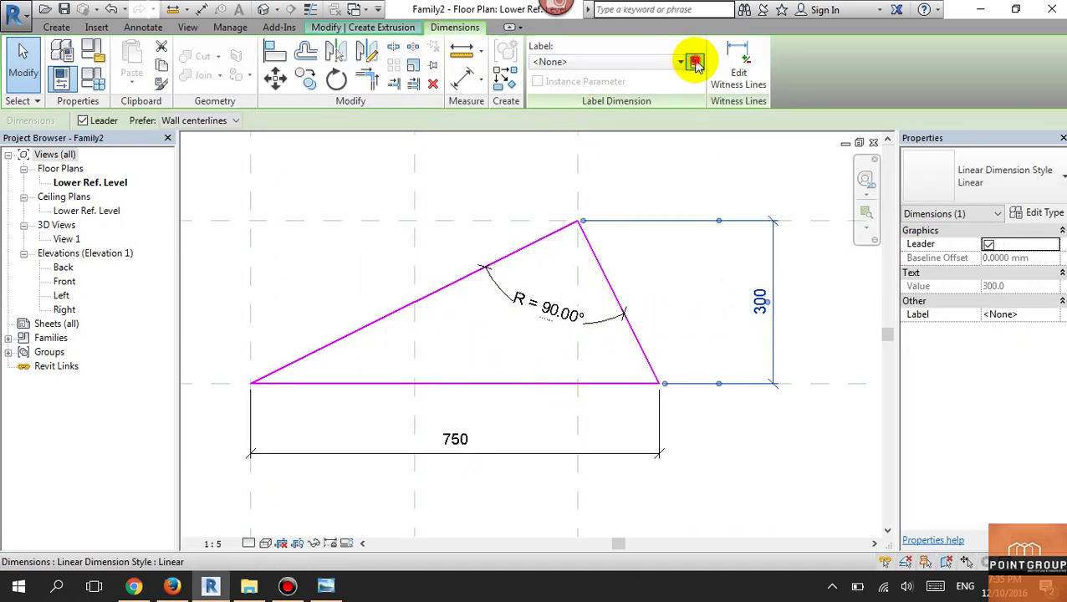
{"action": "left_click", "coordinate": [691, 64]}
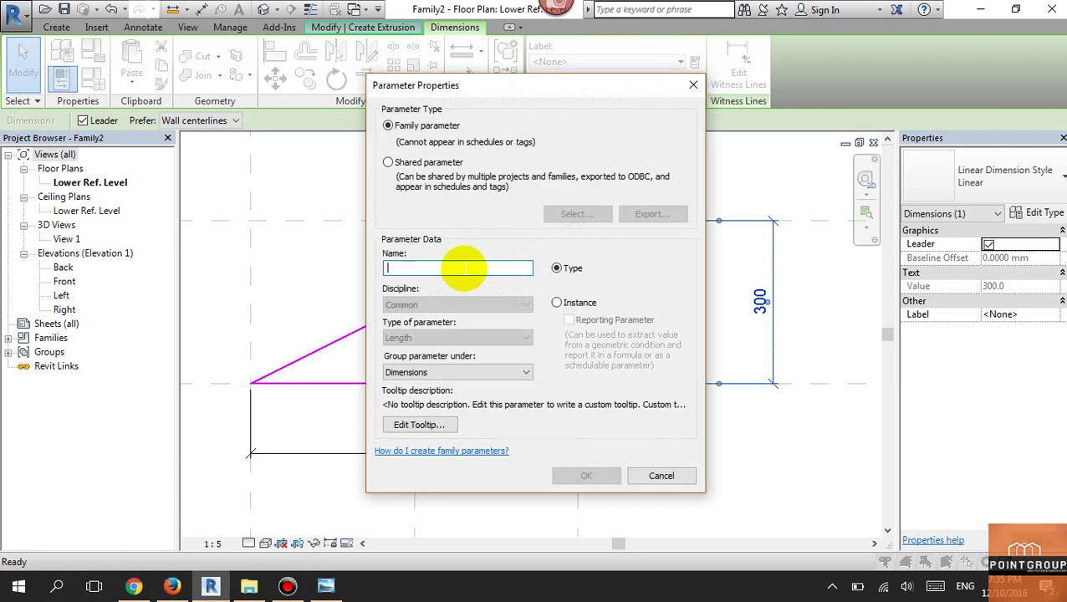
{"action": "type", "text": "B"}
{"action": "left_click_drag", "start_coordinate": [402, 268], "coordinate": [364, 267]}
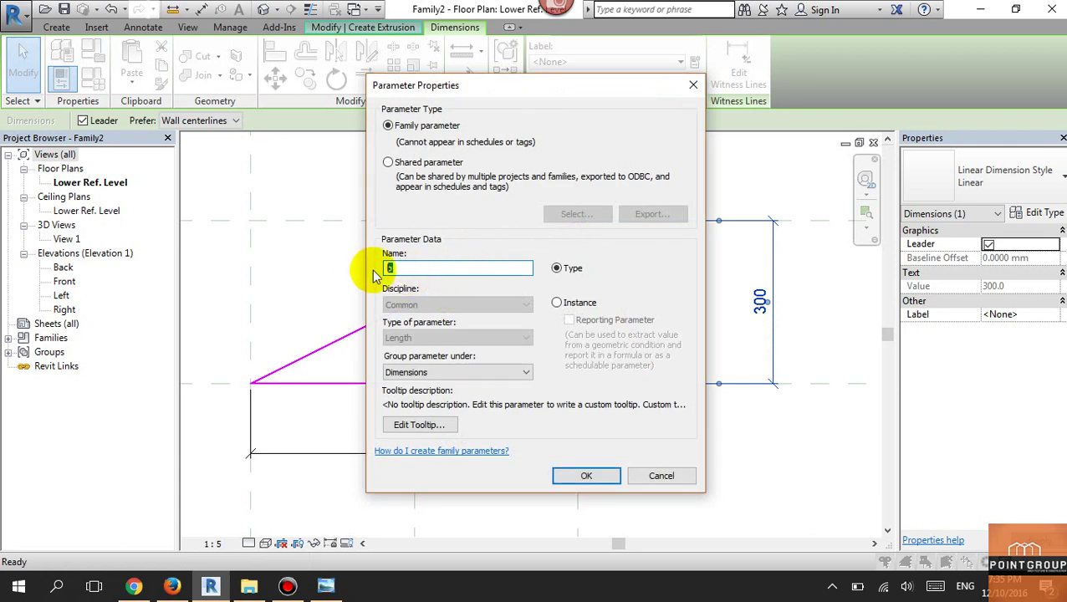
{"action": "left_click", "coordinate": [585, 475]}
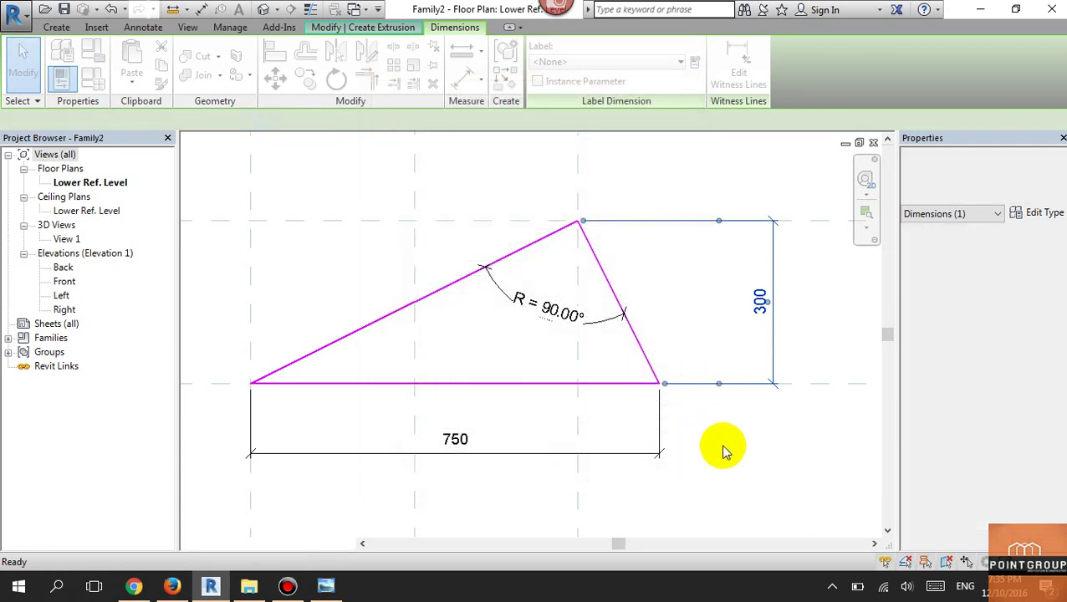
{"action": "left_click", "coordinate": [721, 445]}
- Label the 750 base dimension with parameter L and finish the extrusion sketch
{"action": "left_click", "coordinate": [495, 452]}
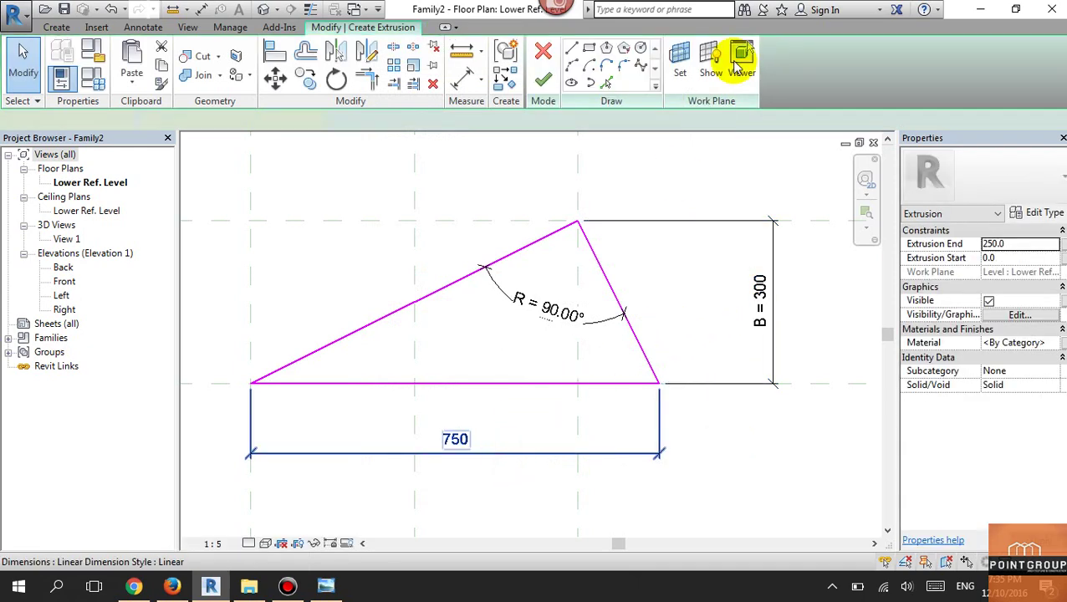
{"action": "left_click", "coordinate": [694, 63]}
{"action": "type", "text": "L"}
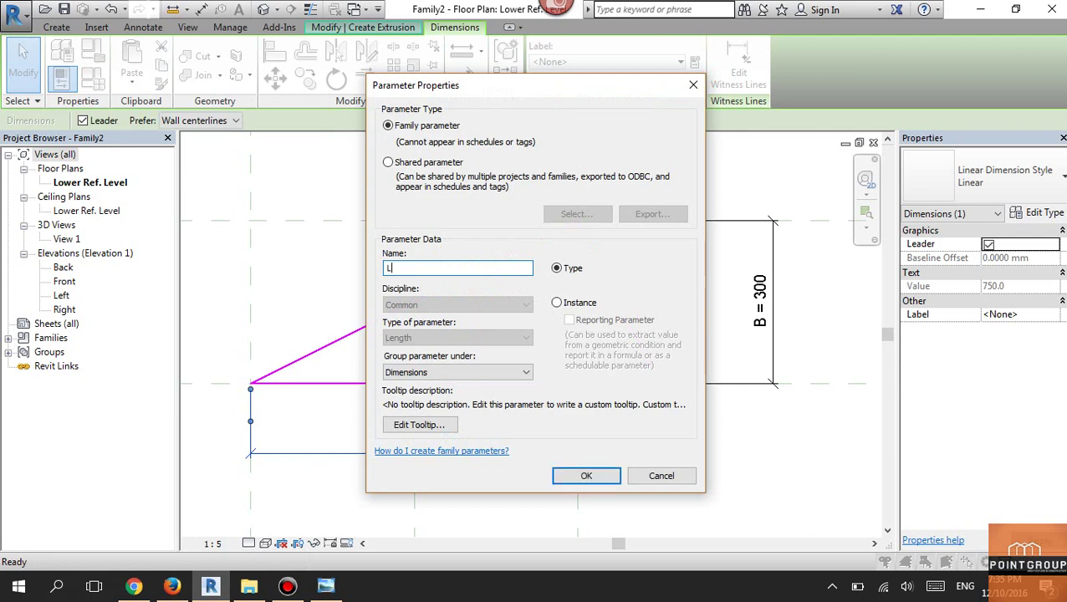
{"action": "left_click", "coordinate": [585, 475]}
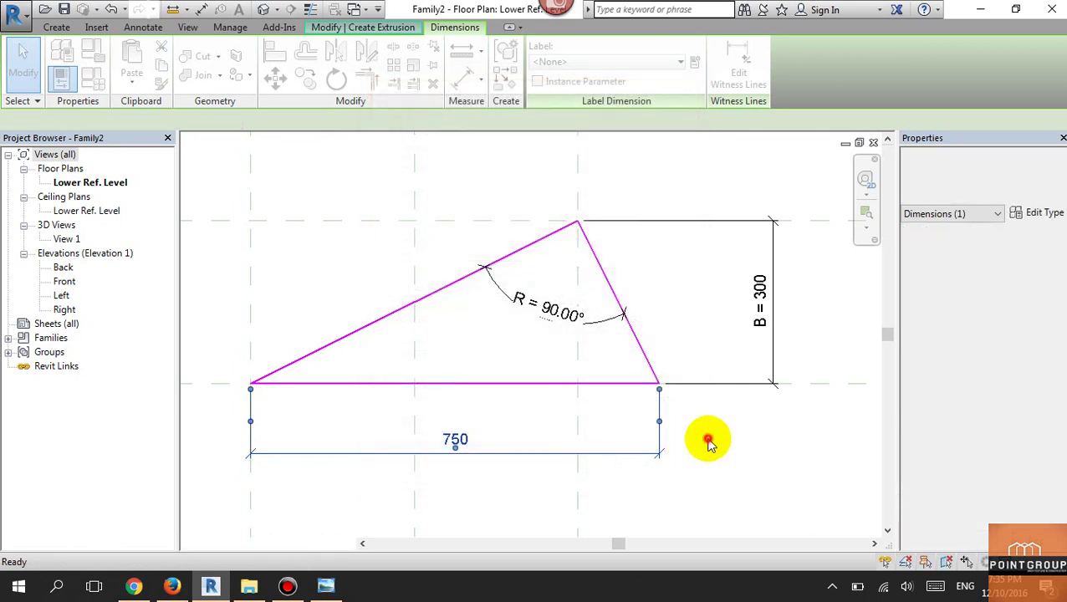
{"action": "left_click", "coordinate": [708, 443]}
{"action": "left_click", "coordinate": [545, 83]}
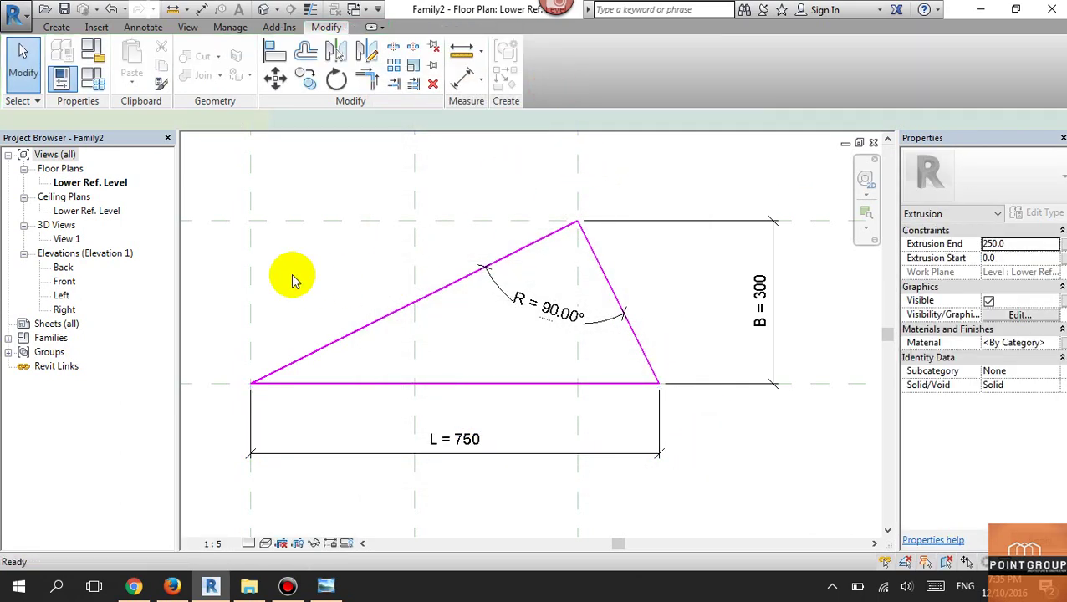
- In the Front elevation, stretch the extrusion top to the Upper Ref. Level and load Family2 into the project
{"action": "left_click", "coordinate": [263, 9]}
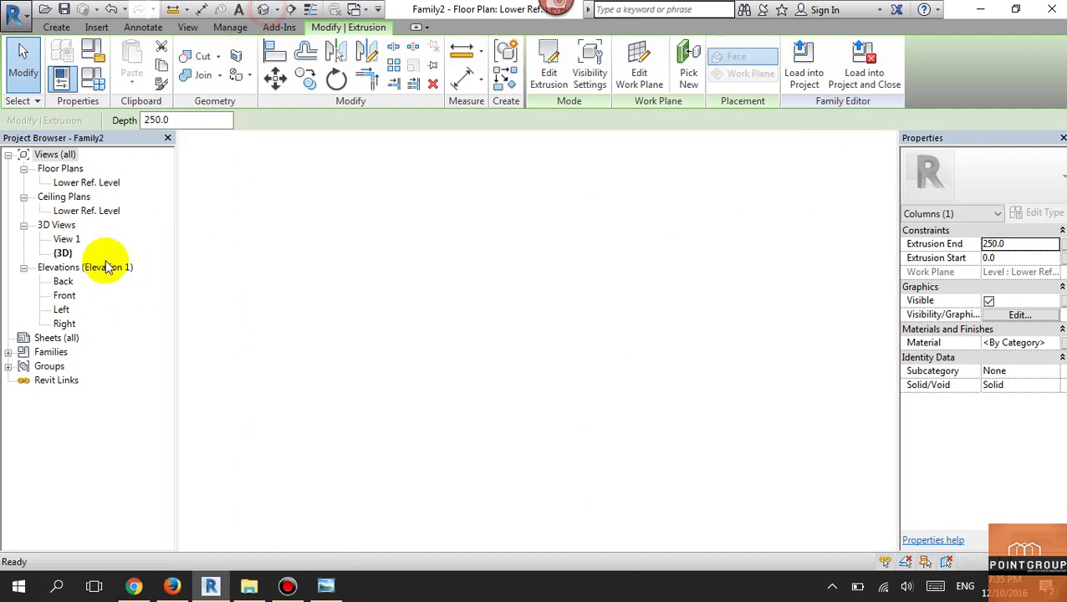
{"action": "double_click", "coordinate": [65, 295]}
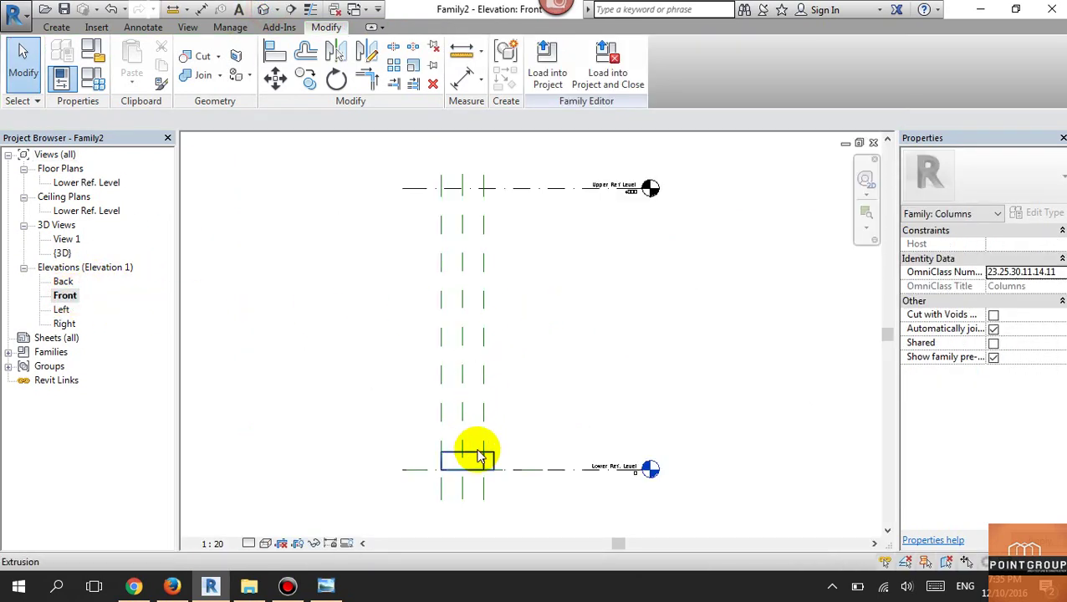
{"action": "left_click", "coordinate": [468, 460]}
{"action": "mouse_move", "coordinate": [469, 445]}
{"action": "left_mouse_down"}
{"action": "mouse_move", "coordinate": [481, 191]}
{"action": "mouse_move", "coordinate": [468, 187]}
{"action": "left_mouse_up"}
{"action": "left_click", "coordinate": [543, 272]}
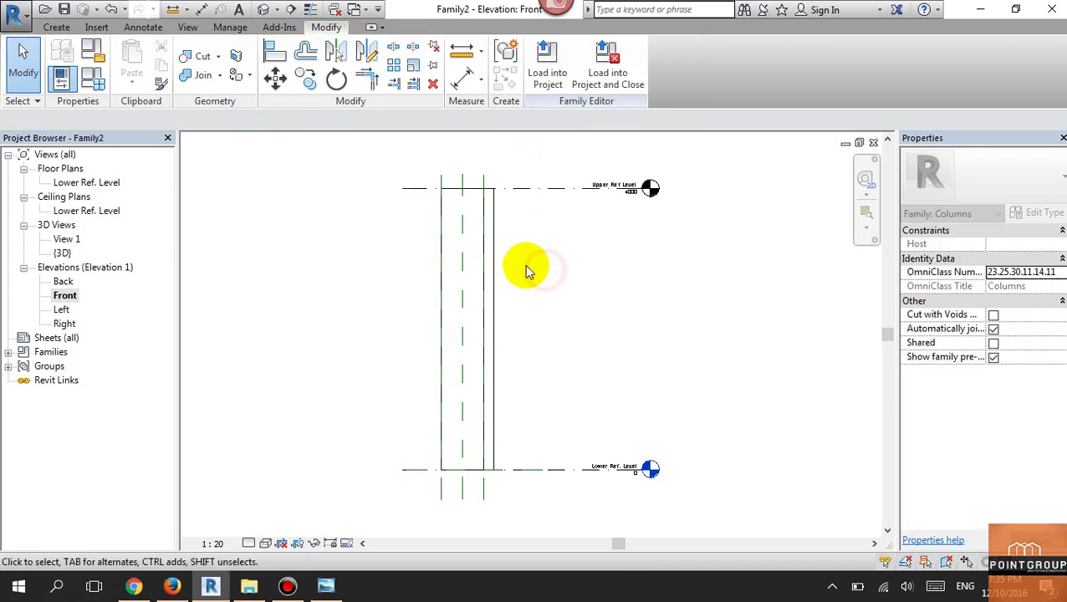
{"action": "scroll", "coordinate": [525, 264], "scroll_direction": "down", "scroll_amount": 2}
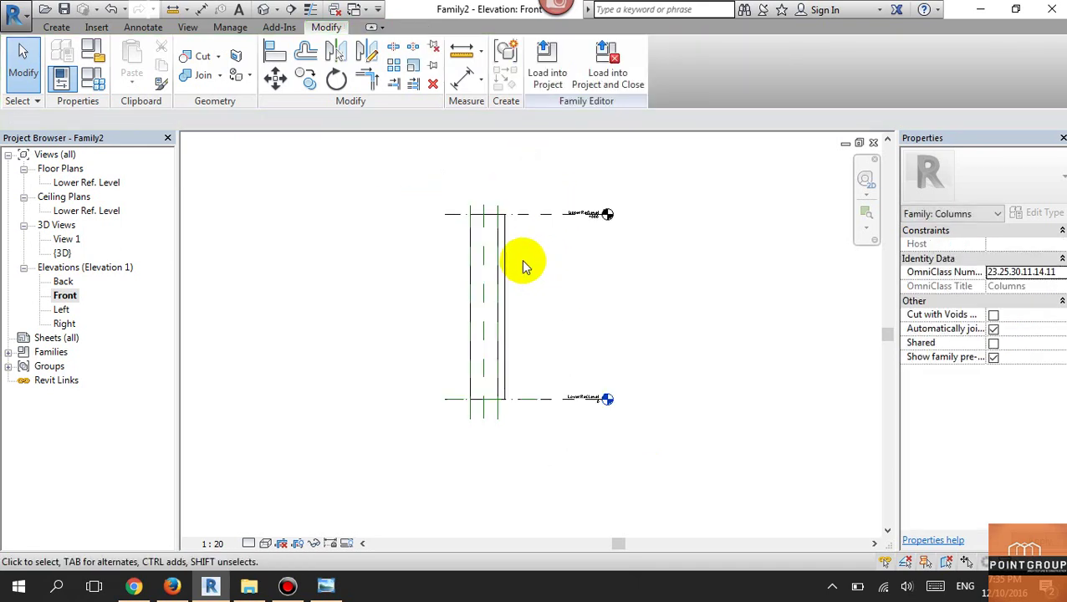
{"action": "left_click", "coordinate": [543, 53]}
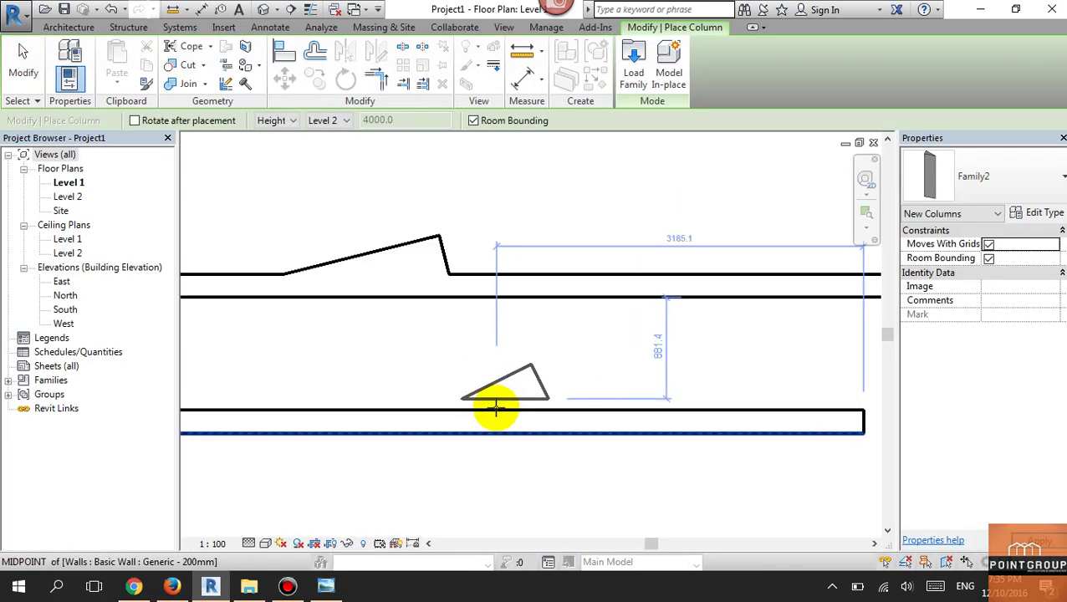
- Place the Family2 column at the lower wall's midpoint in the Level 1 plan
{"action": "scroll", "coordinate": [499, 407], "scroll_direction": "up", "scroll_amount": 2}
{"action": "scroll", "coordinate": [499, 407], "scroll_direction": "up", "scroll_amount": 1}
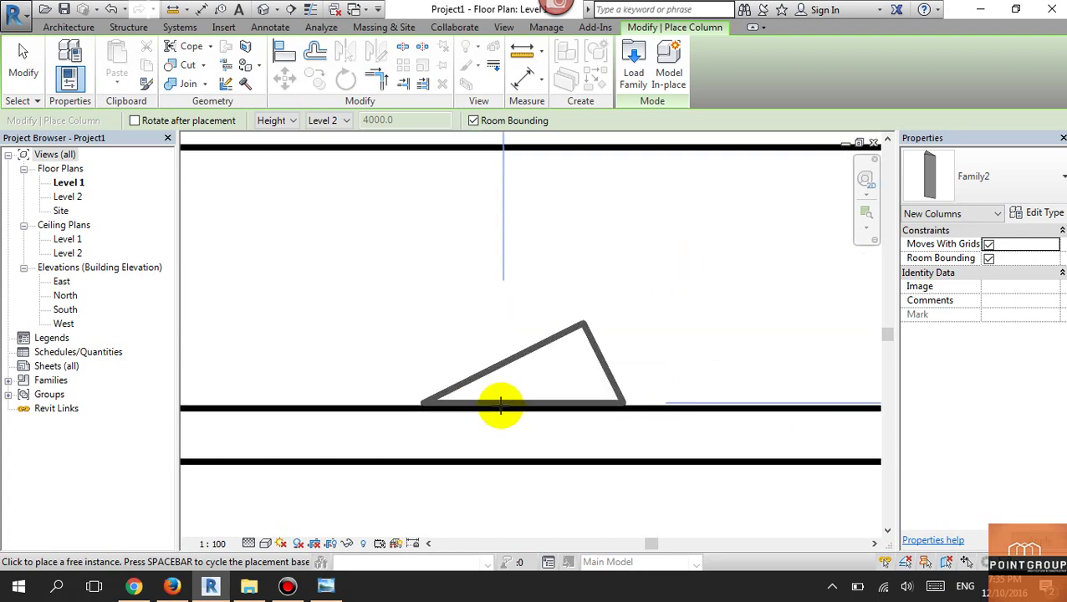
{"action": "left_click", "coordinate": [500, 405]}
{"action": "key", "text": "Escape"}
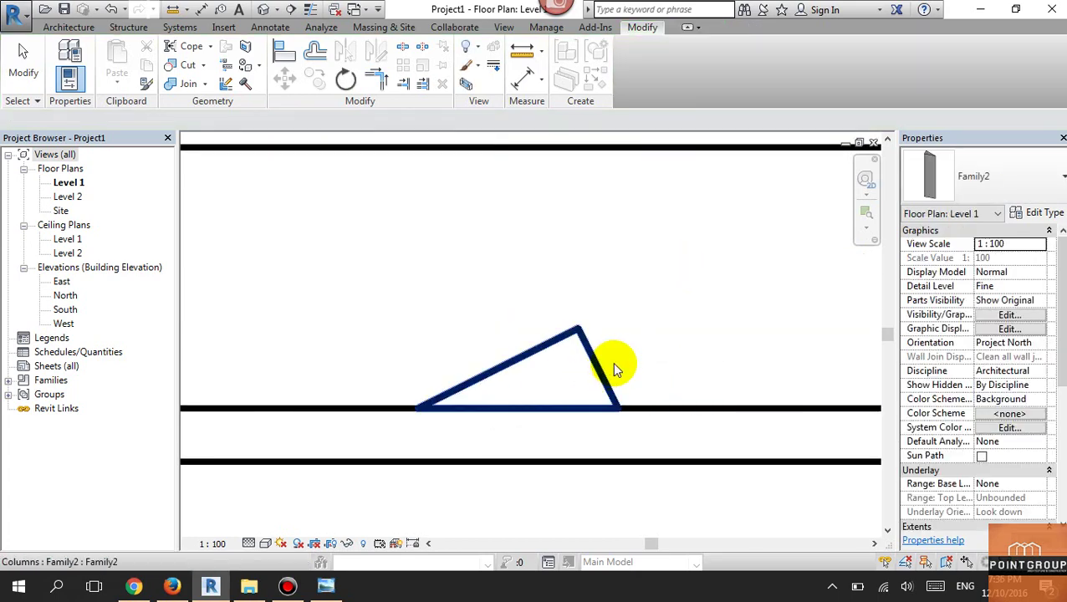
- Select the placed triangular column to edit its type properties
{"action": "scroll", "coordinate": [613, 363], "scroll_direction": "down", "scroll_amount": 1}
{"action": "left_click", "coordinate": [617, 383]}
{"action": "middle_click_drag", "start_coordinate": [585, 458], "coordinate": [507, 443]}
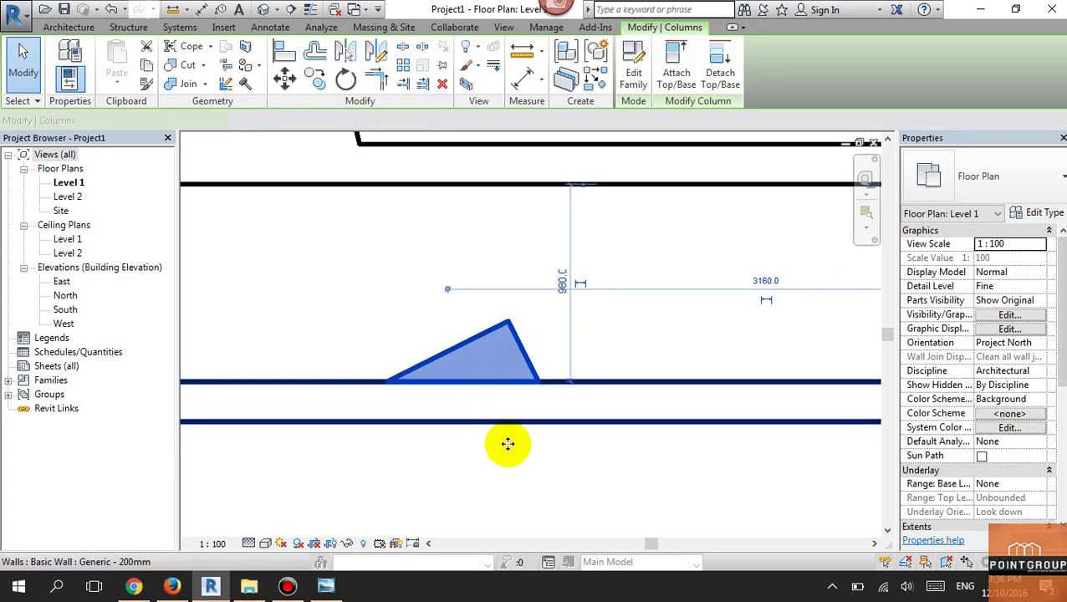
{"action": "left_click", "coordinate": [508, 443]}
{"action": "left_click", "coordinate": [522, 361]}
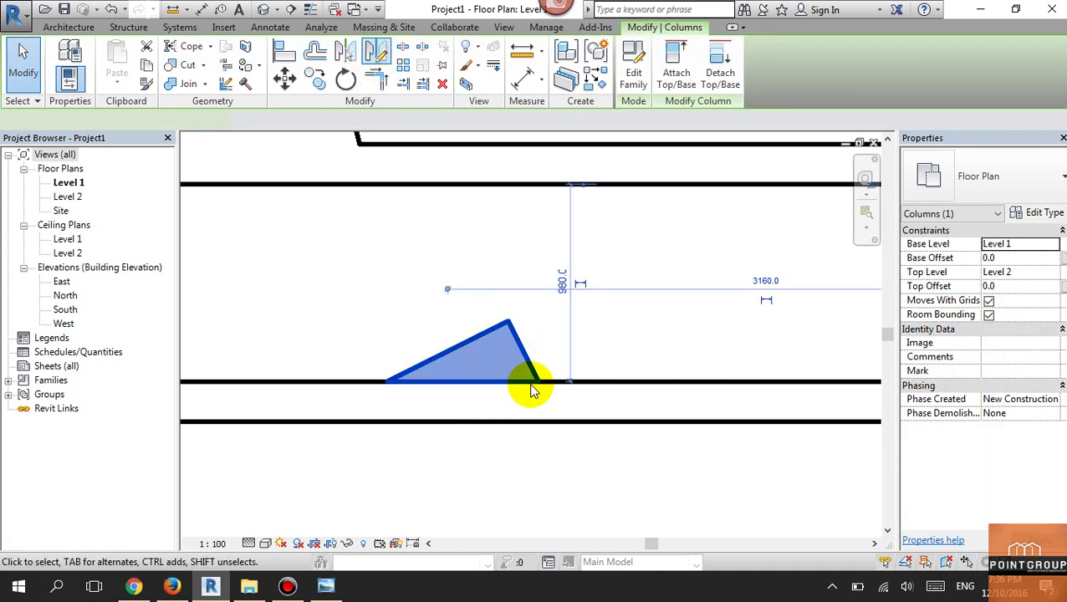
{"action": "key", "text": "Escape"}
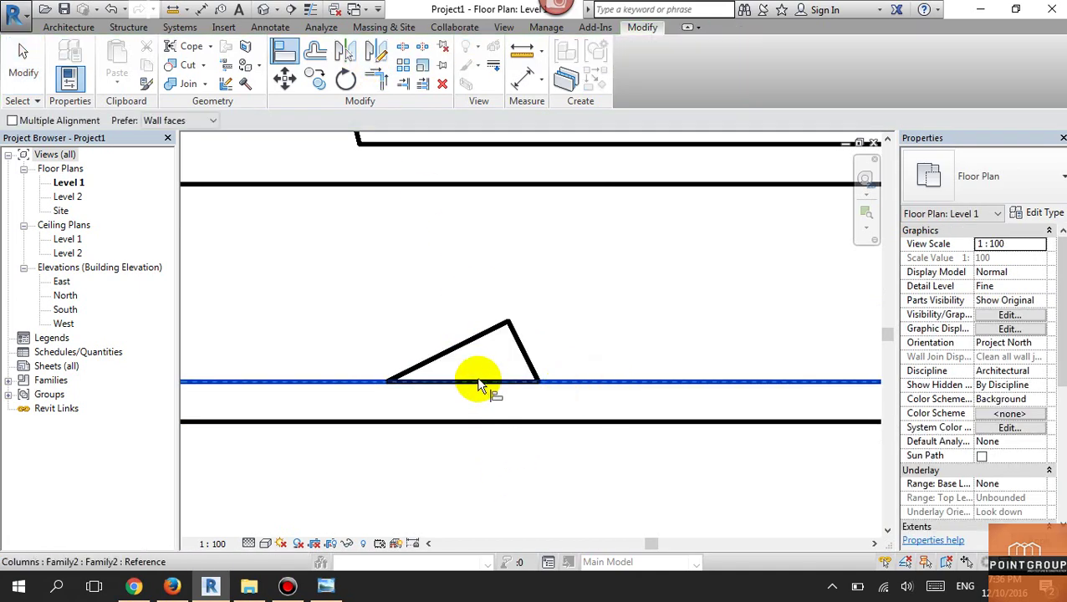
{"action": "middle_click_drag", "start_coordinate": [534, 331], "coordinate": [497, 317]}
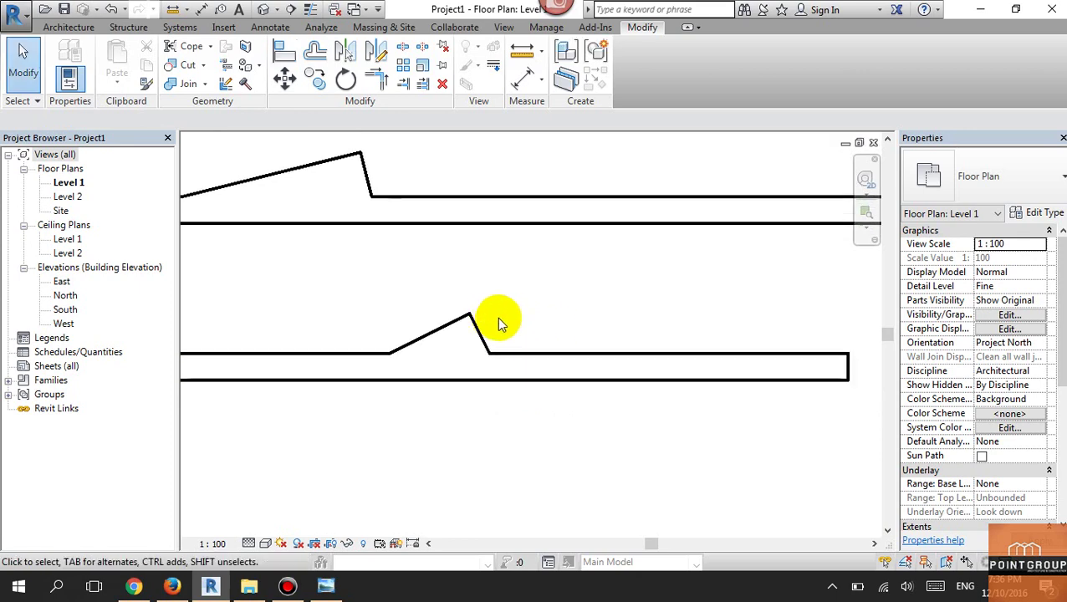
{"action": "left_click", "coordinate": [509, 327]}
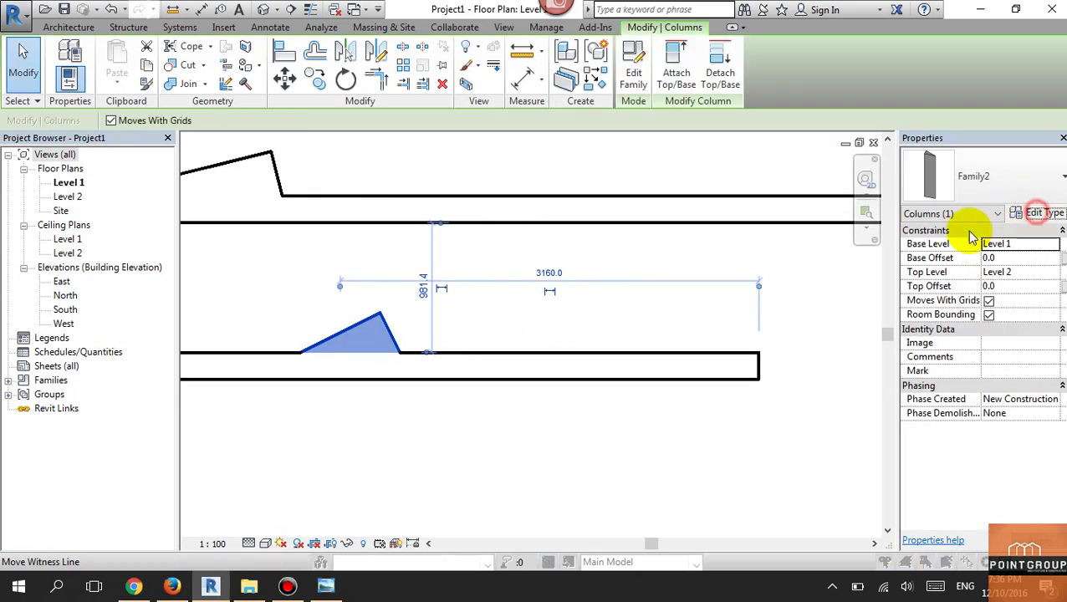
{"action": "left_click", "coordinate": [1033, 212]}
- Set the column type's L to 2000 and B to 500, trying R at 120 before restoring 90
{"action": "left_click", "coordinate": [813, 265]}
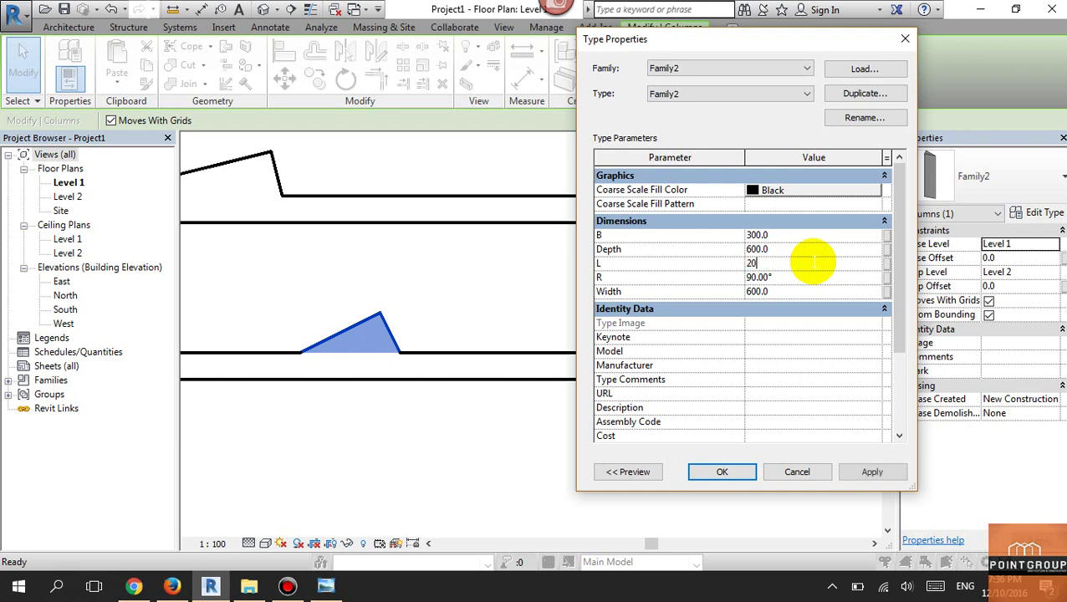
{"action": "left_click", "coordinate": [871, 472]}
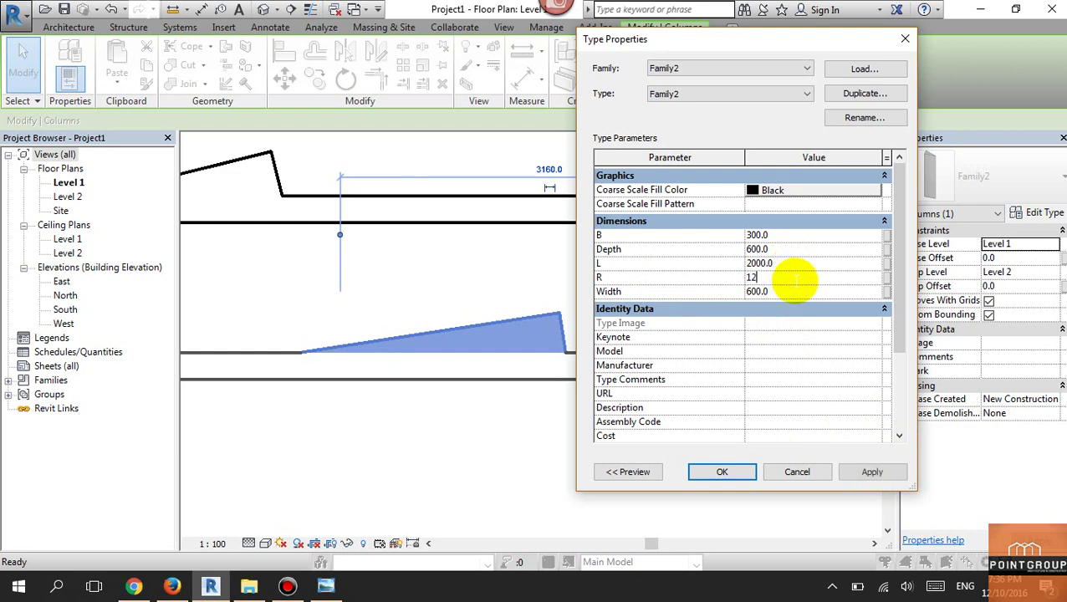
{"action": "left_click", "coordinate": [861, 471]}
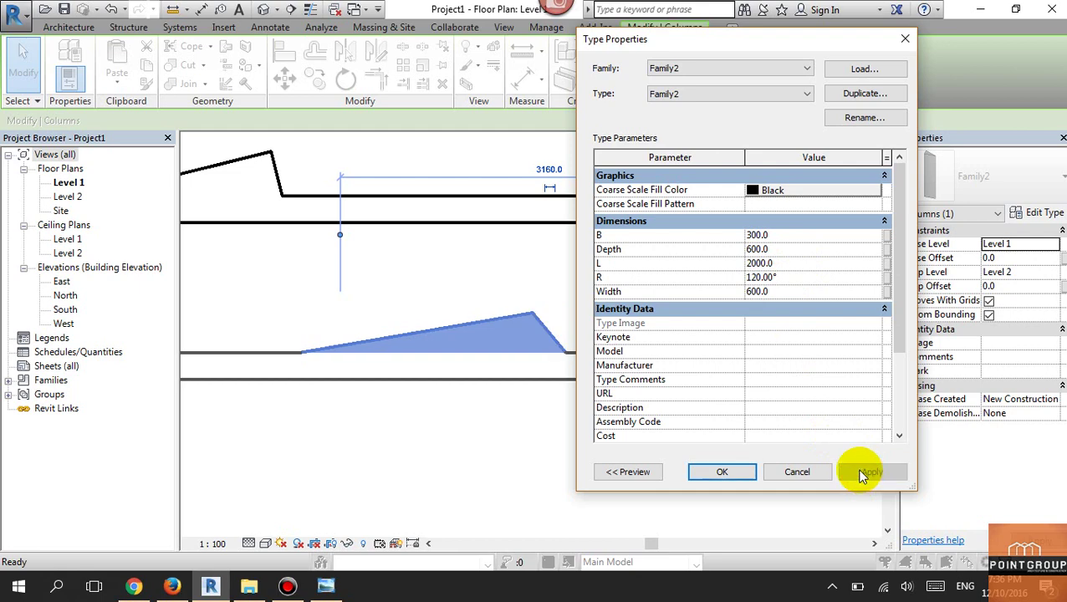
{"action": "left_click", "coordinate": [789, 252]}
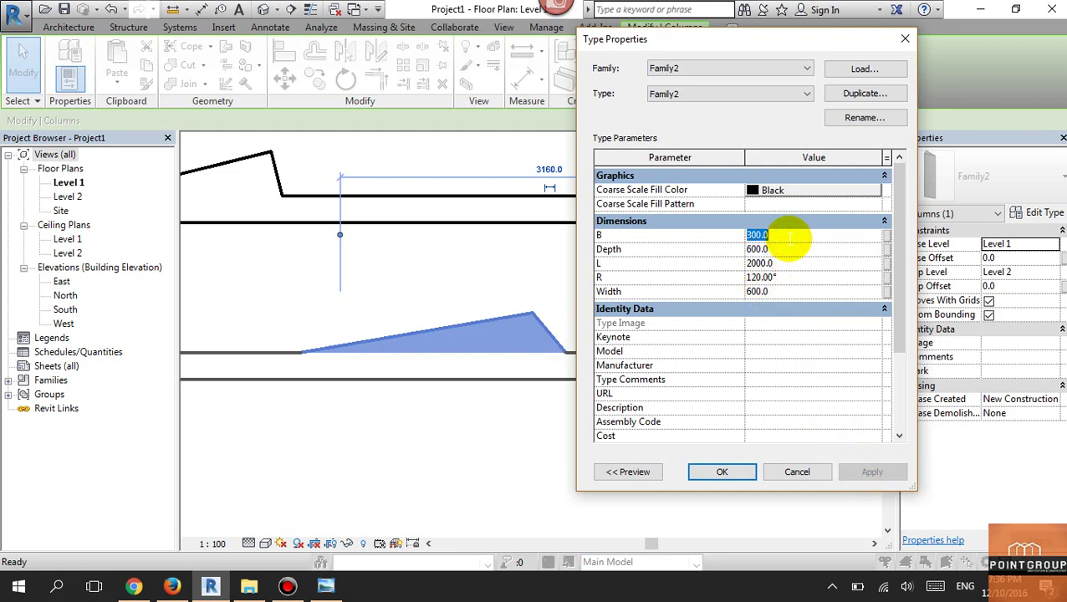
{"action": "left_click", "coordinate": [874, 479]}
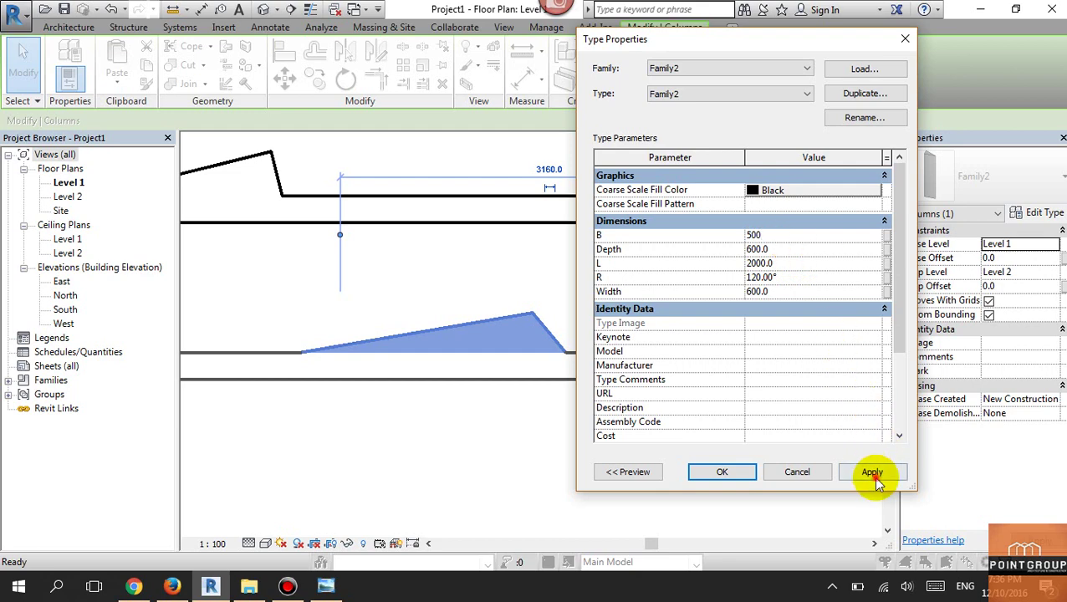
{"action": "left_click", "coordinate": [791, 276]}
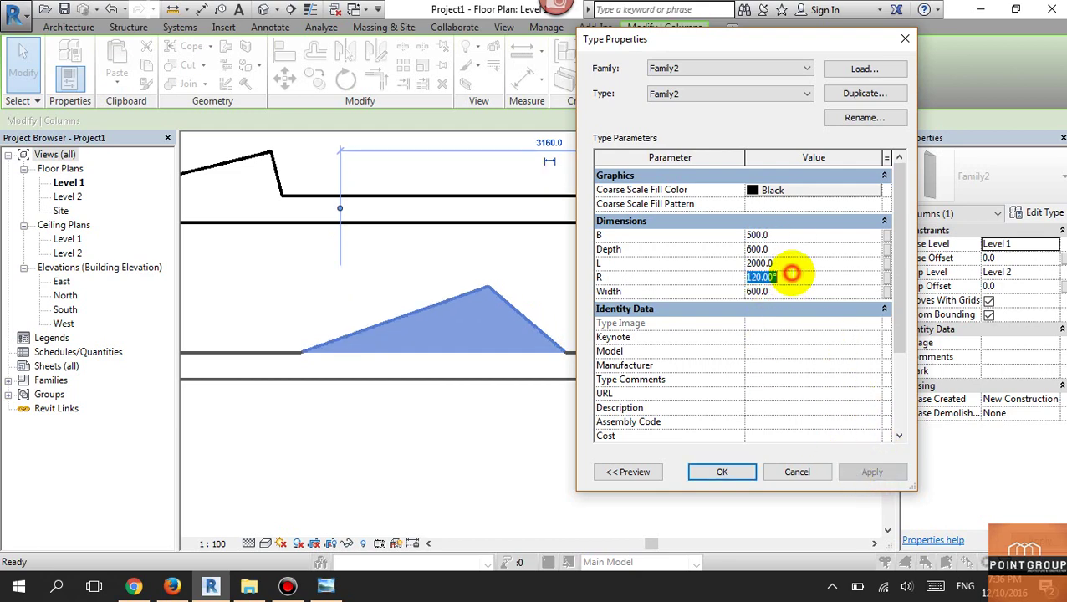
{"action": "type", "text": "0"}
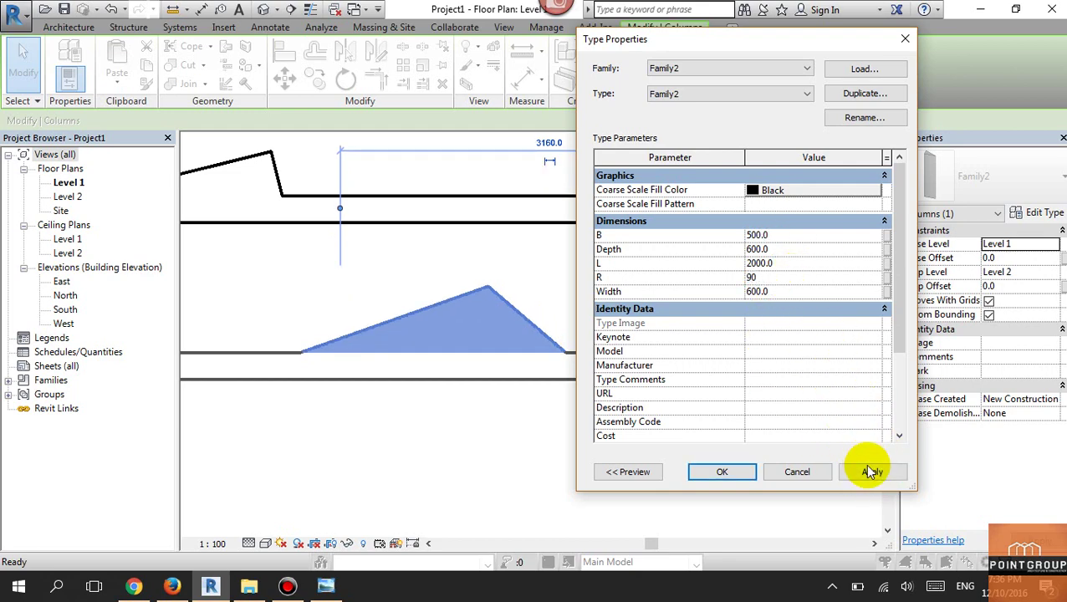
{"action": "left_click", "coordinate": [870, 473]}
{"action": "left_click", "coordinate": [733, 473]}
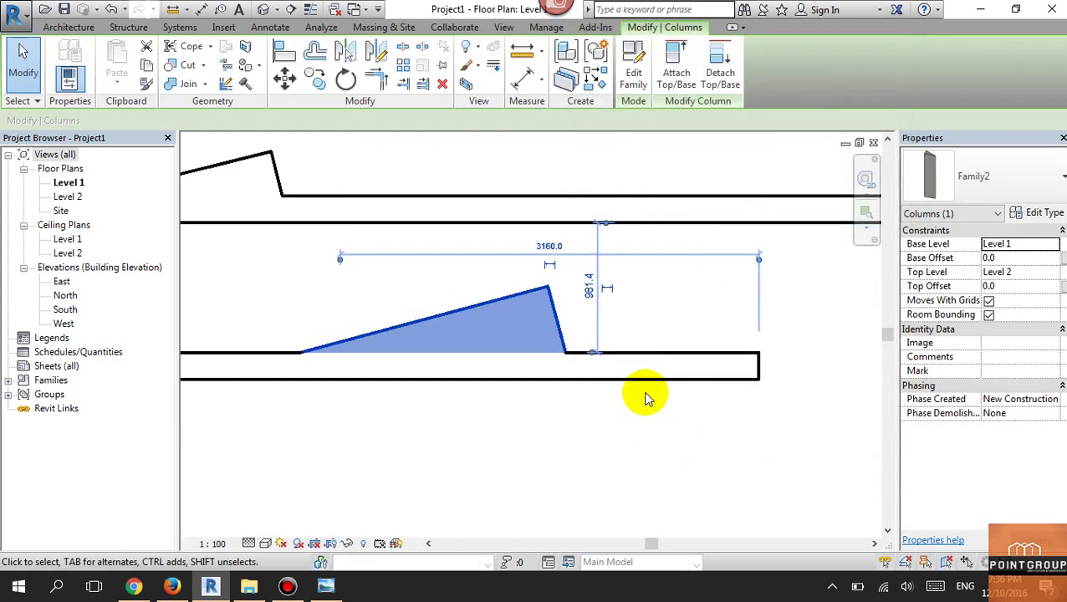
{"action": "left_click", "coordinate": [548, 434]}
{"action": "mouse_move", "coordinate": [552, 362]}
{"action": "middle_mouse_down"}
{"action": "mouse_move", "coordinate": [607, 326]}
{"action": "mouse_move", "coordinate": [678, 373]}
{"action": "middle_mouse_up"}
{"action": "left_click", "coordinate": [669, 363]}
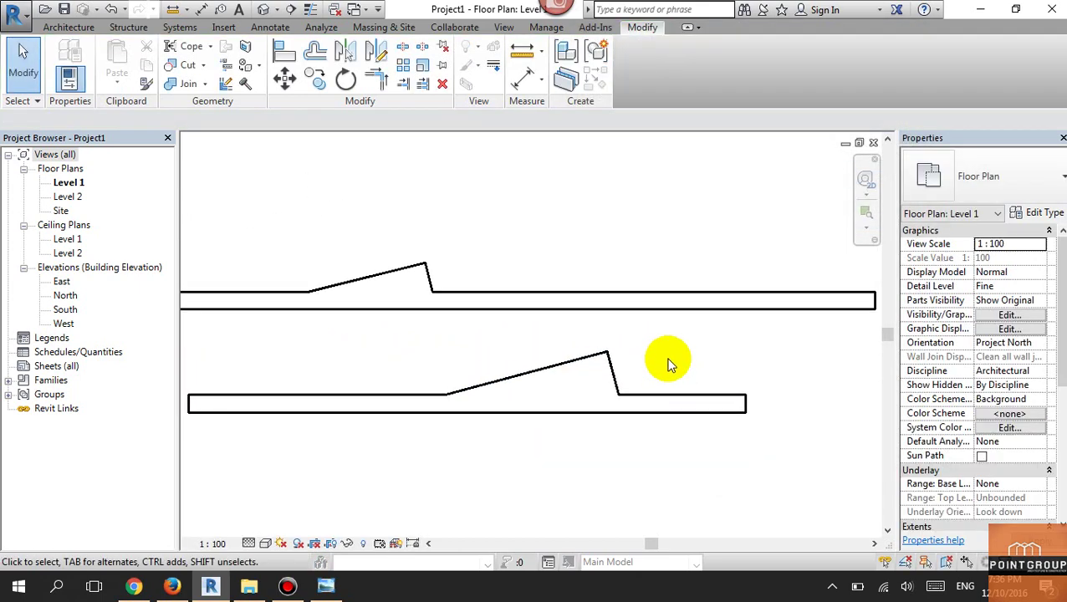
{"action": "scroll", "coordinate": [621, 369], "scroll_direction": "up", "scroll_amount": 2}
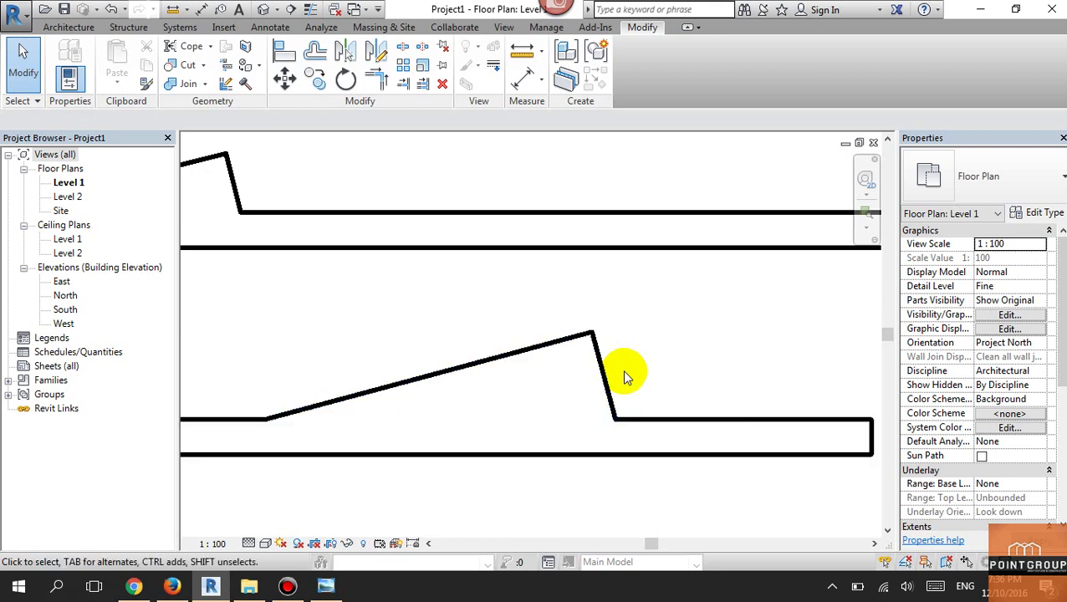
{"action": "scroll", "coordinate": [647, 365], "scroll_direction": "down", "scroll_amount": 1}
{"action": "scroll", "coordinate": [648, 367], "scroll_direction": "down", "scroll_amount": 1}
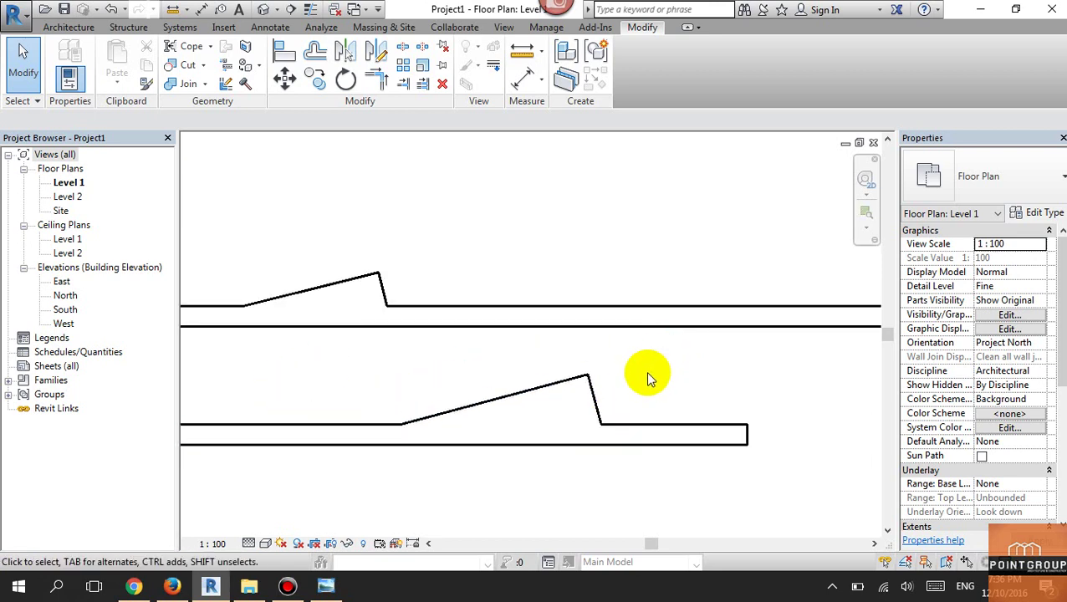
{"action": "scroll", "coordinate": [651, 369], "scroll_direction": "down", "scroll_amount": 1}
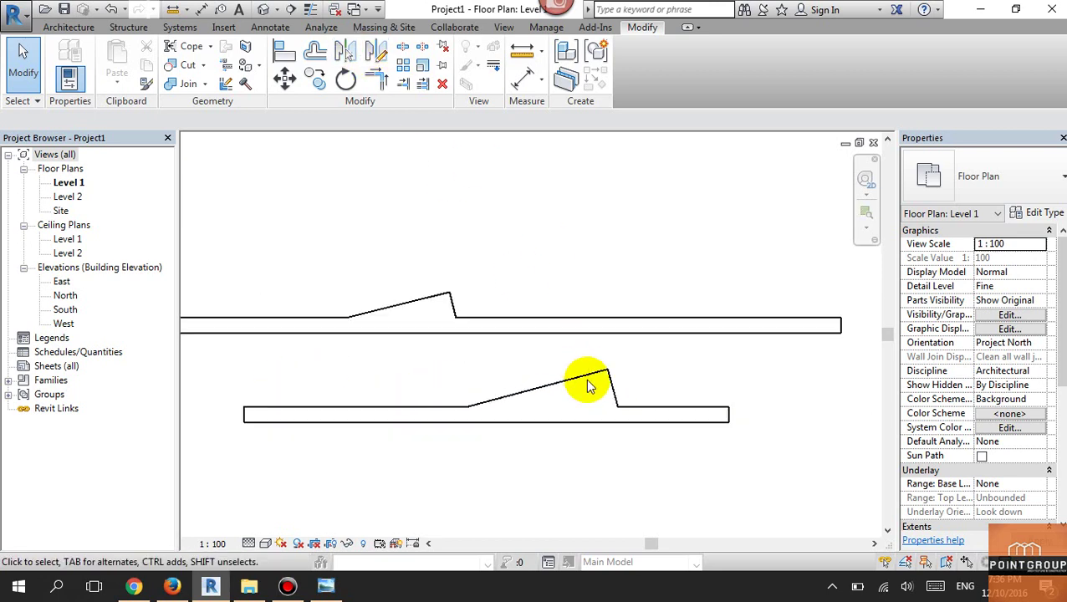
{"action": "scroll", "coordinate": [583, 383], "scroll_direction": "up", "scroll_amount": 1}
{"action": "scroll", "coordinate": [577, 393], "scroll_direction": "up", "scroll_amount": 1}
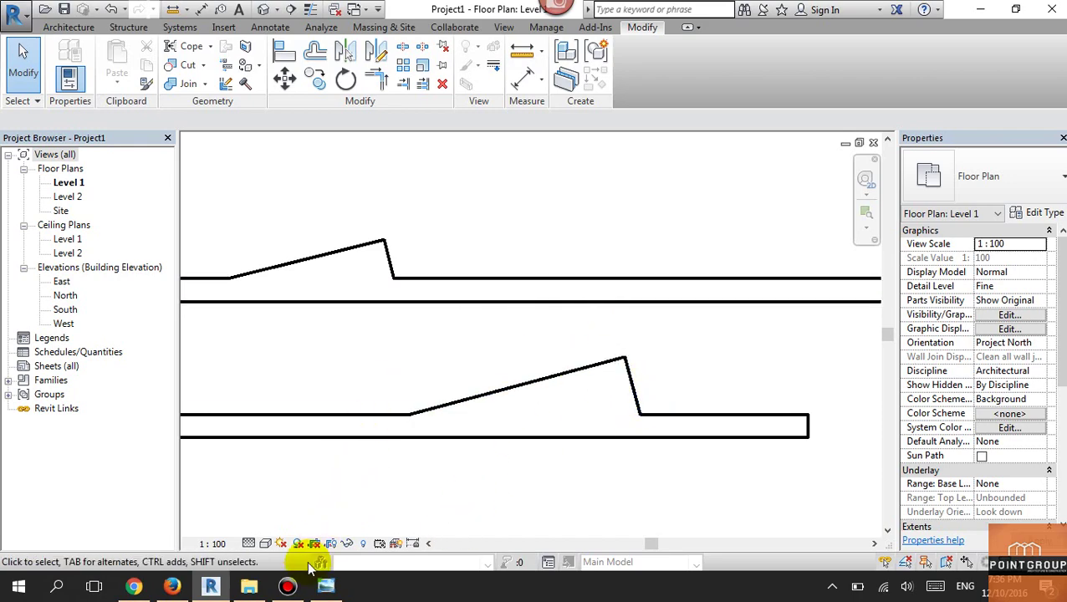